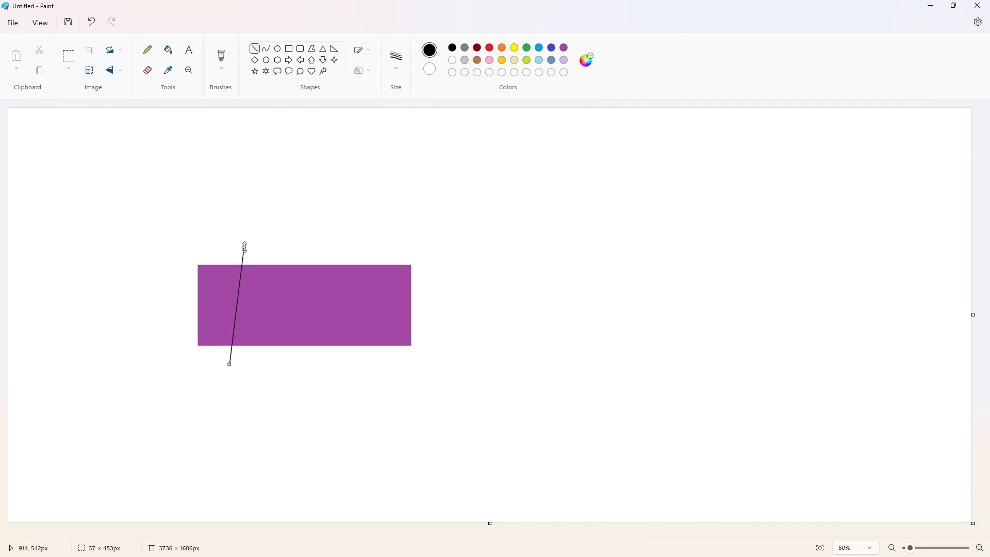
Step: Draw straight black slanted lines across the purple rectangle for the M's outer left edge and its lower inner gaps
left_click(305, 238)
left_click_drag(259, 292, 247, 368)
left_click(302, 311)
left_click_drag(258, 292, 262, 356)
left_click(293, 362)
left_click_drag(293, 291, 265, 364)
left_click(300, 375)
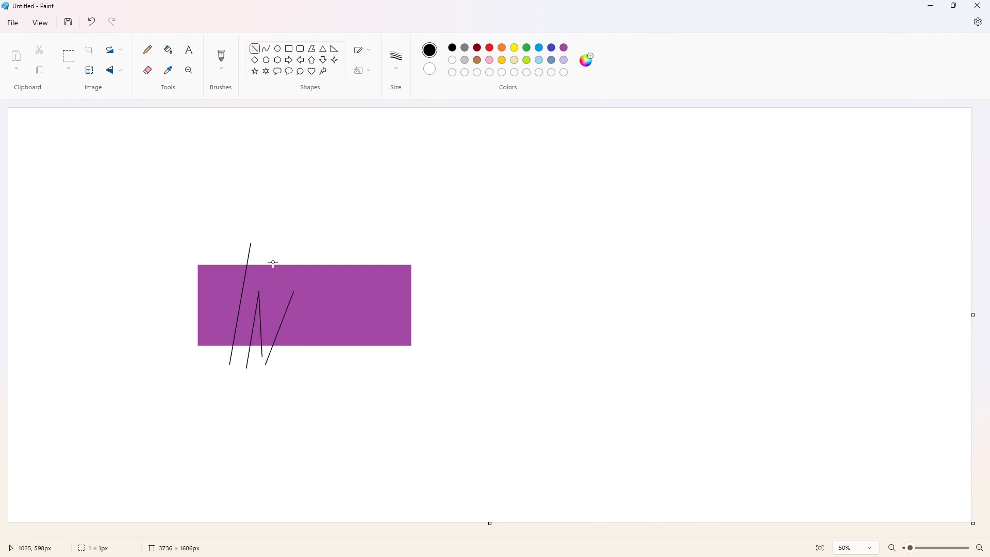
Step: Draw the M's upper V-shaped notch, outer right edge and right leg's inner edge with straight black lines
mouse_move(273, 262)
left_mouse_down()
mouse_move(274, 307)
mouse_move(295, 253)
mouse_move(301, 359)
left_mouse_up()
left_click(373, 313)
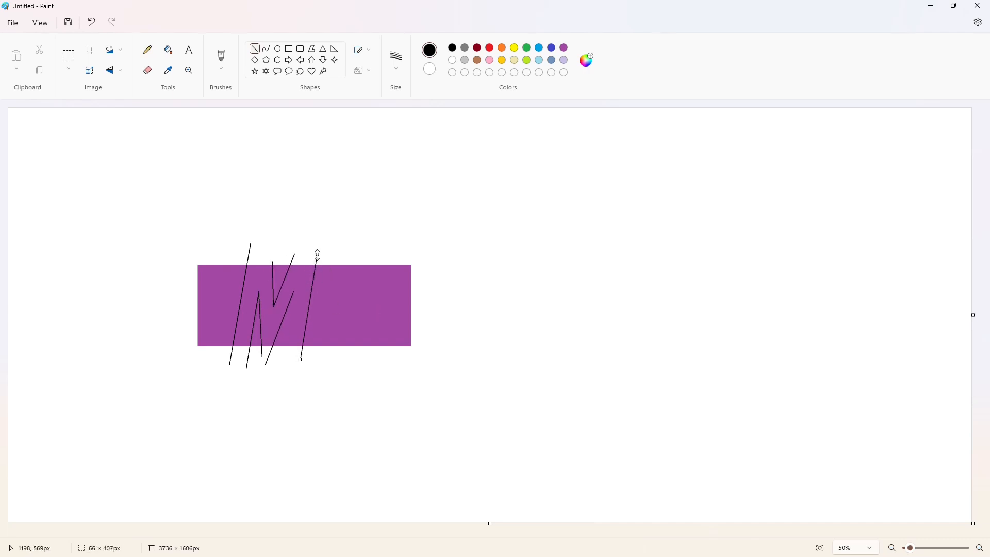
left_click(294, 316)
left_click_drag(295, 287, 282, 367)
left_click(364, 331)
Step: Fill the M with black and the remaining purple areas around it with white
left_click(168, 49)
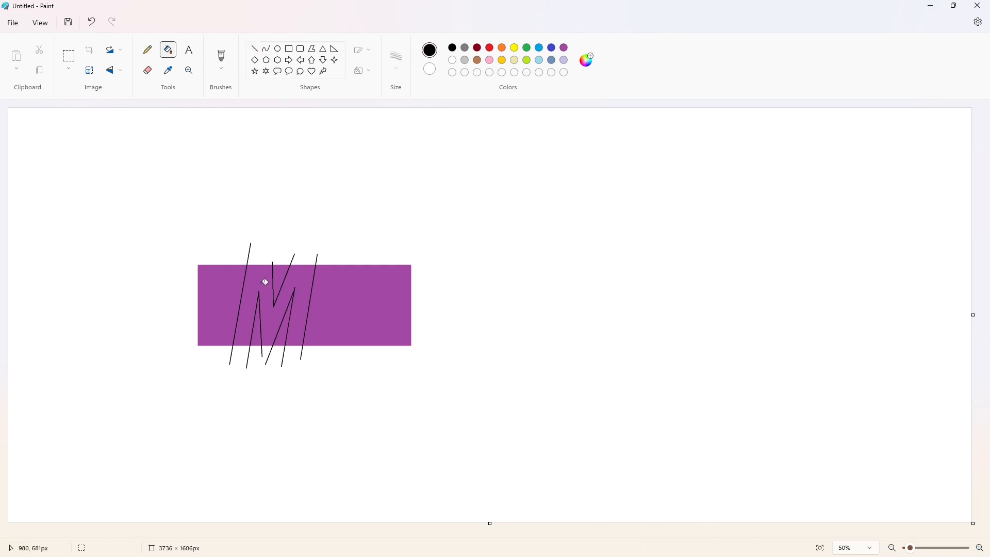
left_click(264, 282)
left_click(452, 60)
left_click(375, 303)
left_click(277, 274)
left_click(289, 317)
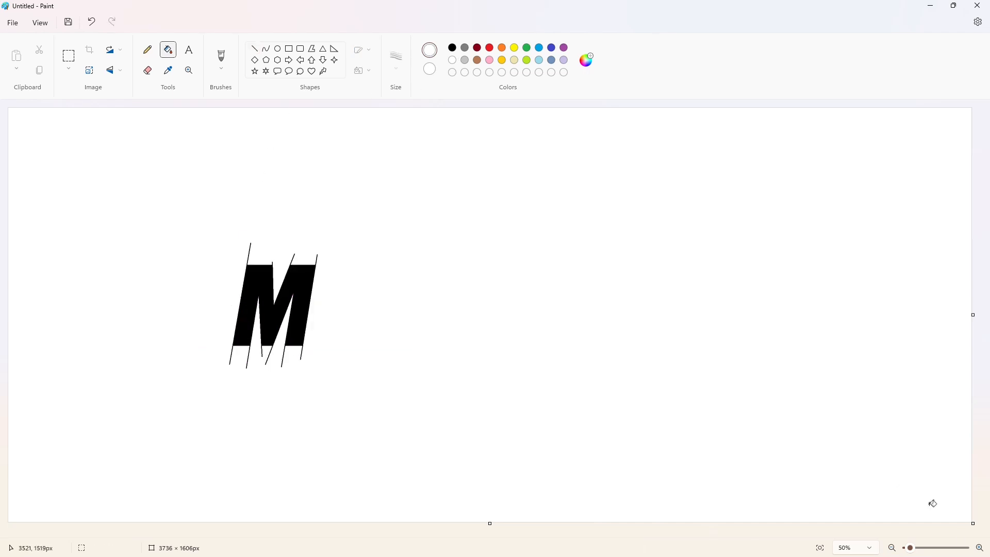
Step: Draw white horizontal lines along the M's top and bottom edges to cut off the protruding guide lines
left_click(980, 548)
left_click_drag(680, 536, 601, 537)
left_click(254, 49)
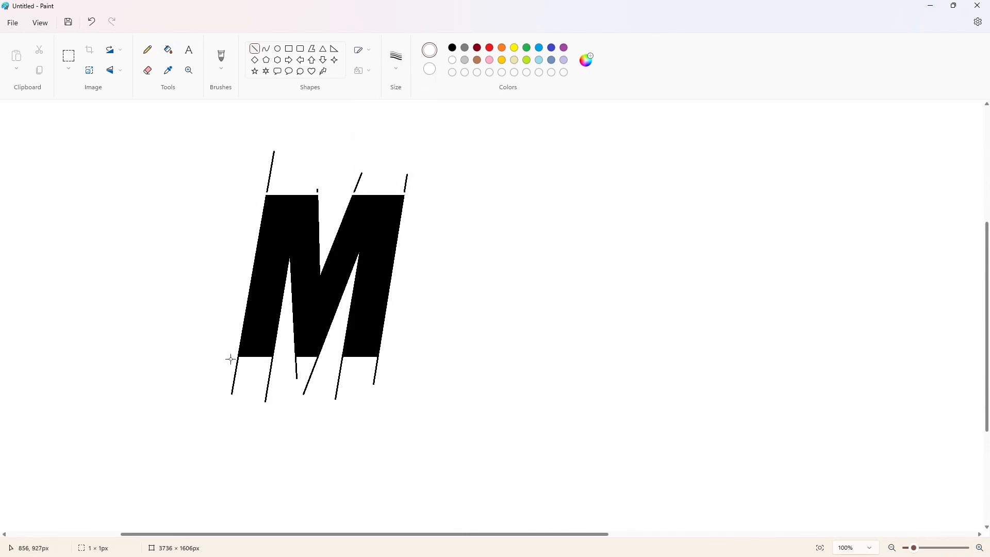
left_click_drag(234, 358, 316, 359)
left_click_drag(229, 360, 389, 361)
Step: Fill the leftover guide line pieces above and below the M with white
left_click(168, 50)
left_click(273, 160)
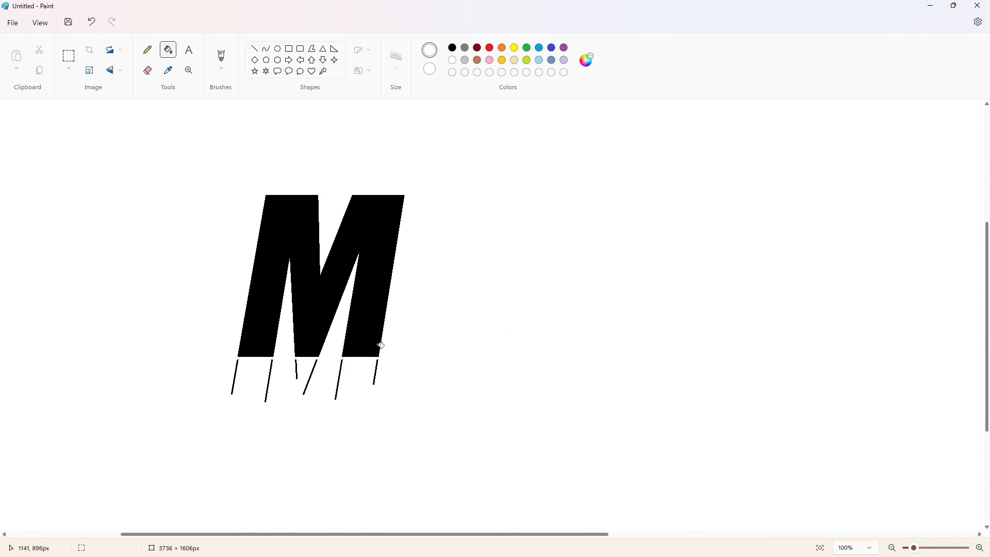
left_click(376, 370)
left_click(340, 373)
left_click(313, 372)
left_click(297, 367)
left_click(270, 374)
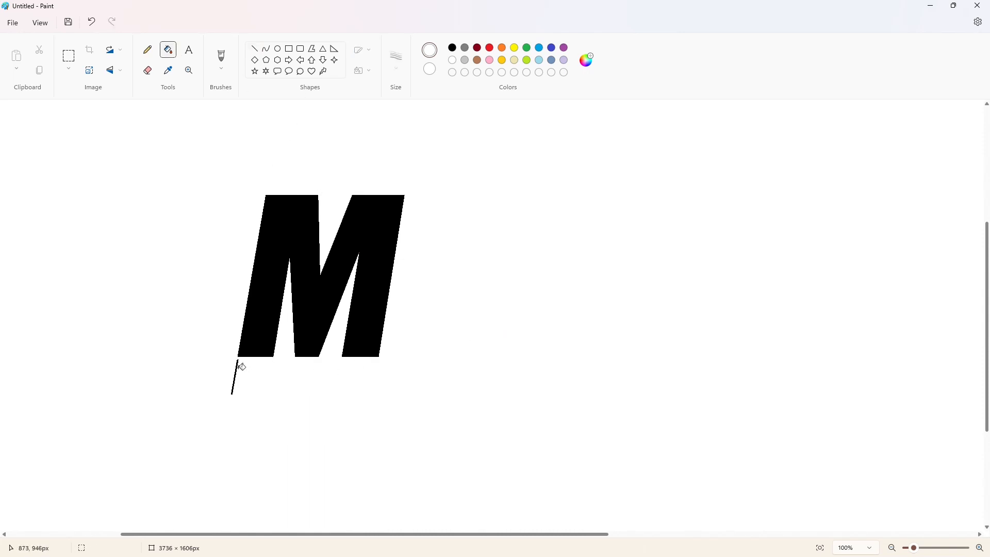
scroll(872, 538, "down", 1)
Step: Draw a long horizontal purple baseline just below the M, extending well past it to the right
left_click(564, 48)
left_click(254, 49)
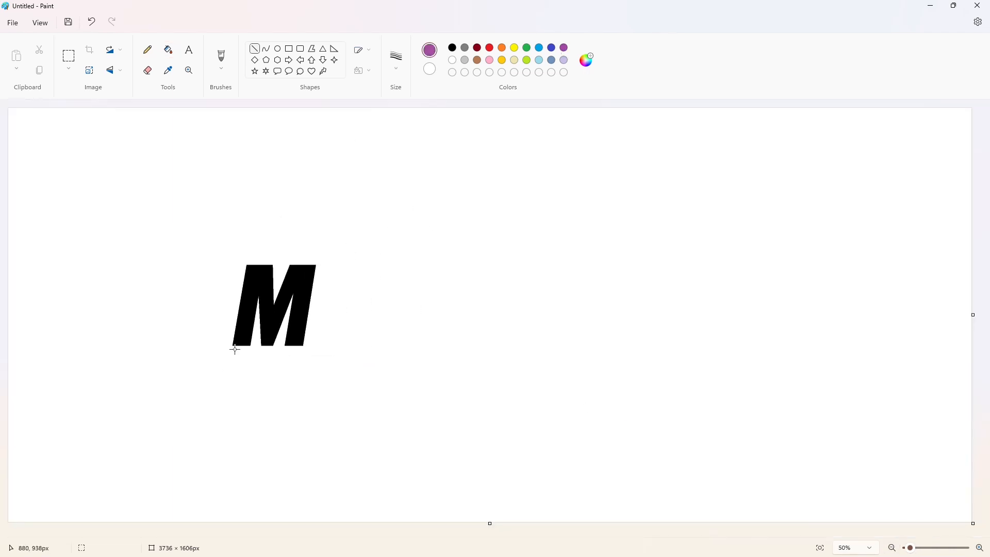
left_click_drag(226, 351, 769, 353)
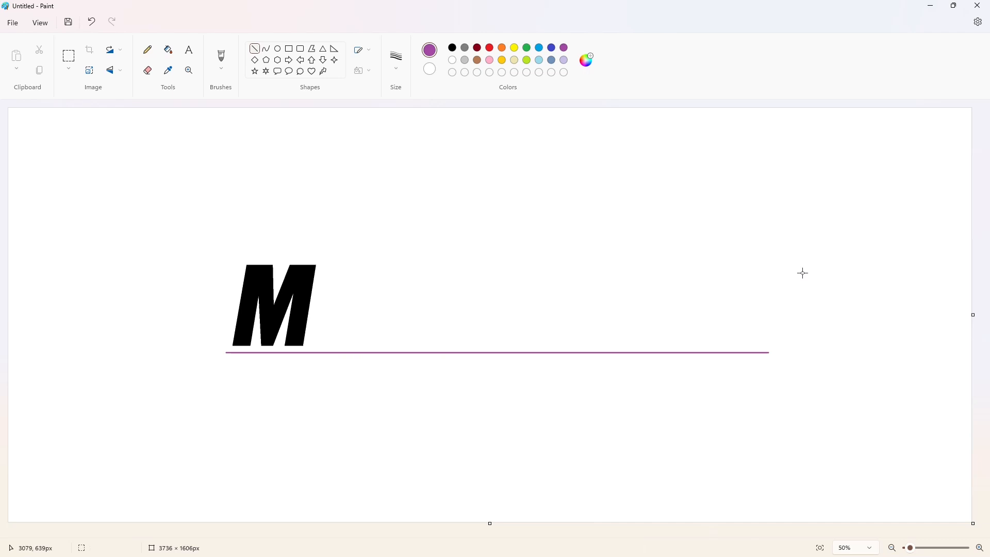
Step: Outline the top and the right stem of a lowercase slanted a beside the M with black curves and lines
left_click(452, 48)
left_click(266, 48)
mouse_move(319, 283)
left_mouse_down()
mouse_move(361, 308)
mouse_move(358, 275)
mouse_move(355, 346)
mouse_move(338, 346)
mouse_move(340, 291)
mouse_move(308, 333)
mouse_move(316, 304)
mouse_move(305, 314)
mouse_move(341, 339)
mouse_move(312, 349)
left_mouse_up()
left_click(255, 49)
left_click(373, 361)
left_click(453, 345)
left_click(397, 320)
Step: Draw the a's rounded bowl and inner counter with black curves
left_click(266, 48)
left_click(405, 311)
left_click_drag(326, 348, 329, 352)
mouse_move(344, 314)
left_mouse_down()
mouse_move(327, 330)
mouse_move(322, 323)
mouse_move(344, 317)
mouse_move(332, 336)
left_mouse_up()
left_click(365, 331)
left_click_drag(338, 332, 342, 331)
left_click(391, 325)
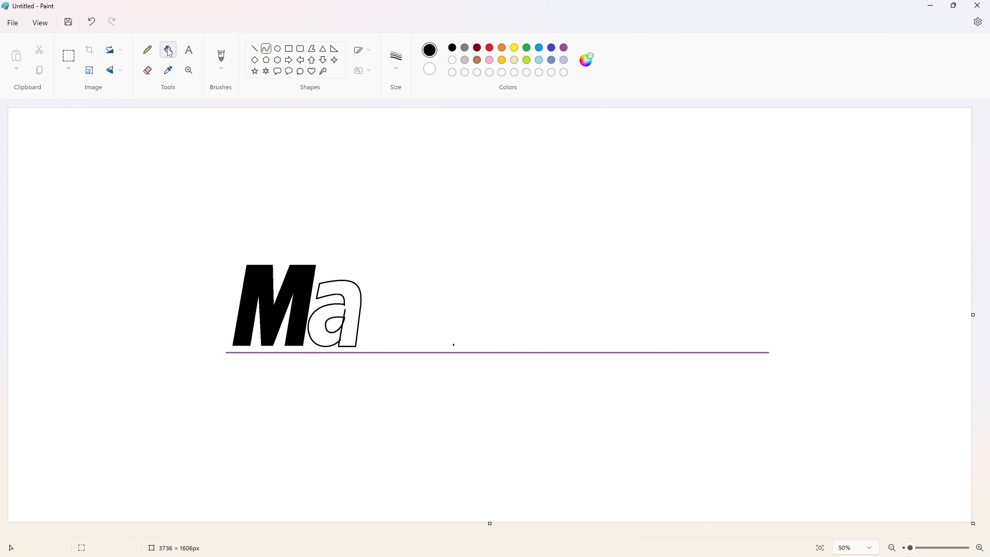
Step: Fill the outlined a with black and return to the Curve tool
left_click(169, 52)
left_click(350, 298)
left_click(979, 547)
left_click_drag(665, 534, 504, 536)
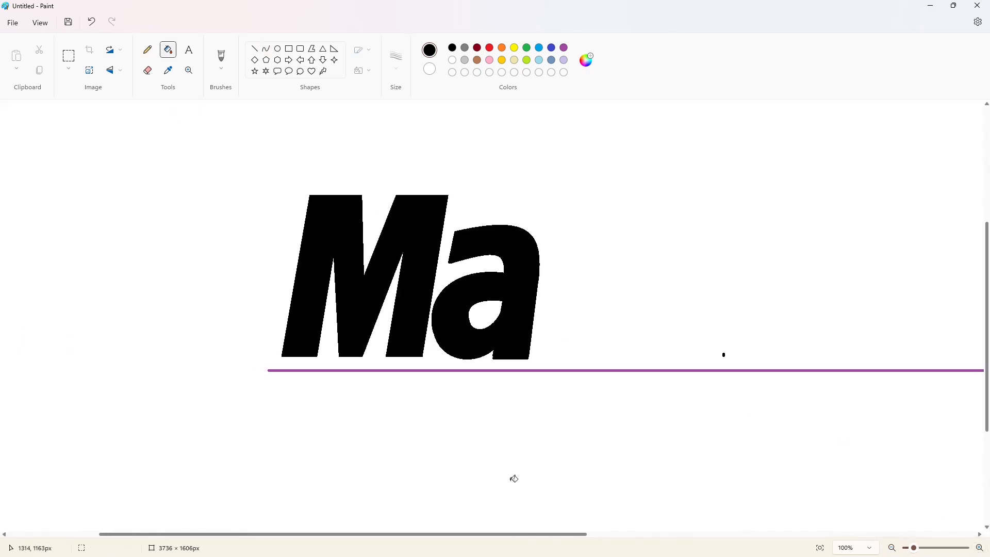
left_click(892, 548)
left_click(266, 49)
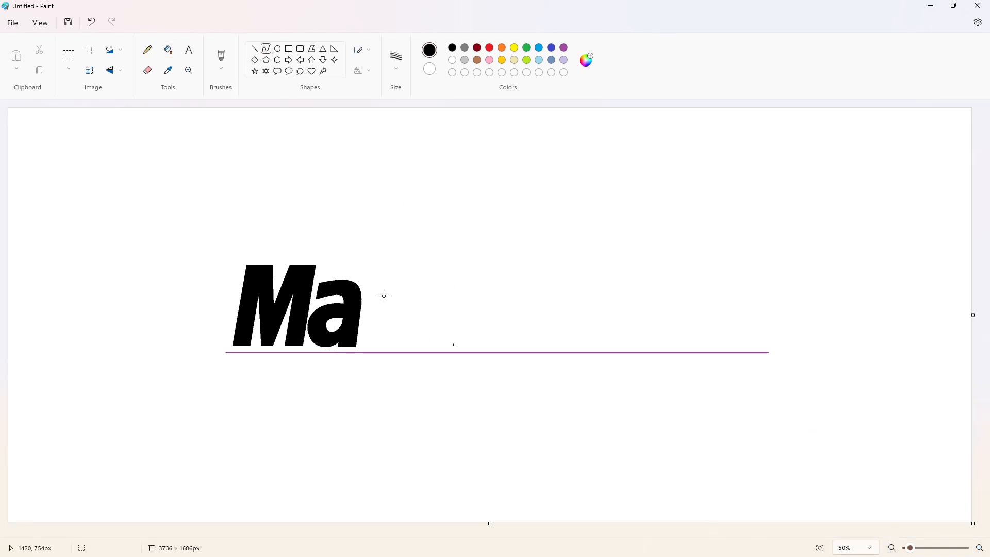
mouse_move(405, 281)
left_mouse_down()
mouse_move(370, 304)
mouse_move(375, 316)
left_mouse_up()
left_click(373, 276)
left_click(361, 290)
left_click(477, 303)
key("ctrl+z")
key("ctrl+z")
key("ctrl+z")
Step: Draw the s's upper outer curve, top terminal and upper inner curve in black beside the a
mouse_move(404, 281)
left_mouse_down()
mouse_move(366, 309)
mouse_move(384, 324)
left_mouse_up()
left_click(374, 276)
left_click(359, 290)
left_click(506, 315)
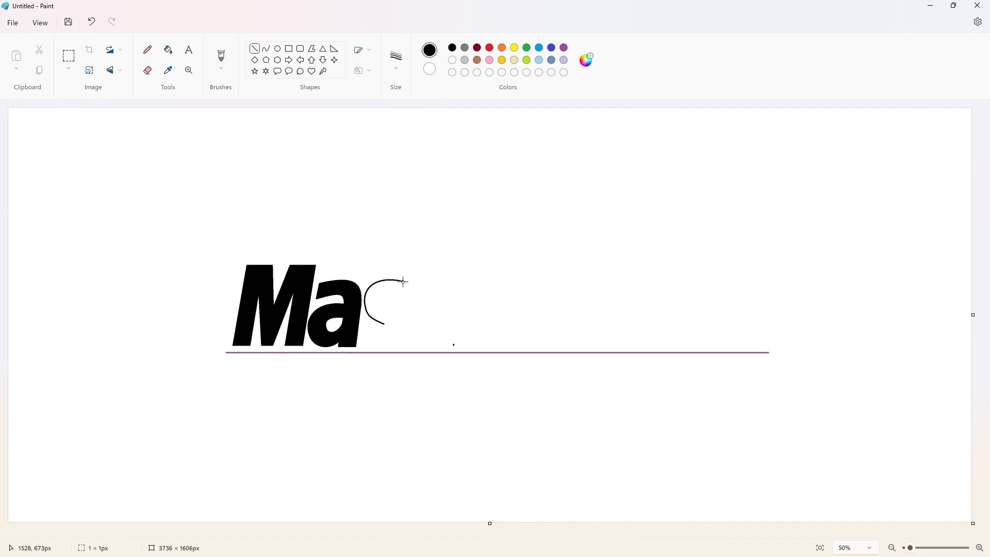
mouse_move(404, 282)
left_mouse_down()
mouse_move(403, 298)
mouse_move(387, 304)
mouse_move(401, 332)
mouse_move(362, 330)
mouse_move(359, 346)
left_mouse_up()
left_click(386, 292)
left_click(380, 299)
left_click(460, 308)
Step: Draw the right-hand outer curve and the lower inner and outer curves of the s
left_click(398, 310)
left_click(404, 314)
left_click(457, 321)
left_click(390, 328)
left_click(381, 337)
left_click(431, 338)
left_click(400, 345)
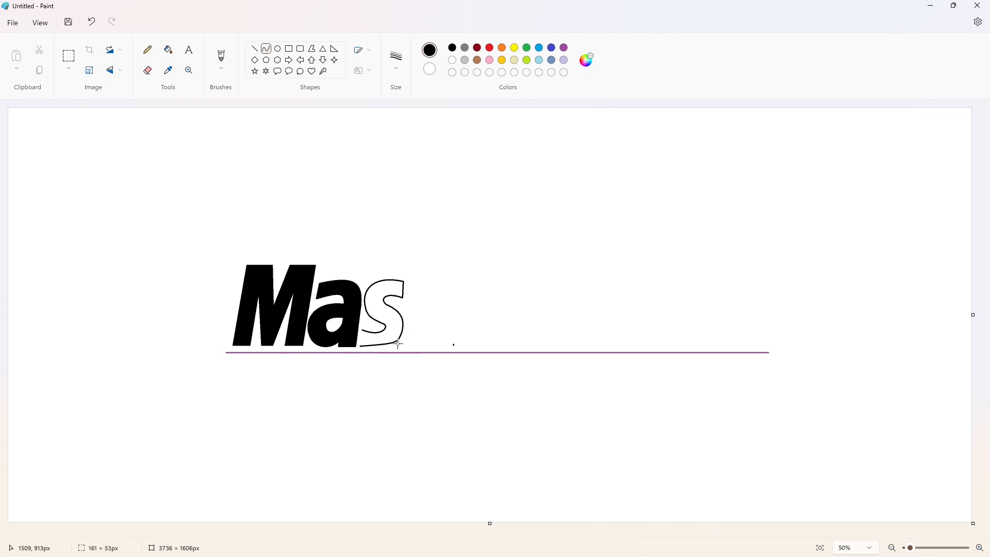
left_click(389, 353)
left_click(622, 407)
Step: Close the s's open lower end with a straight line and fill the letter with black
left_click(980, 548)
left_click_drag(730, 534, 616, 534)
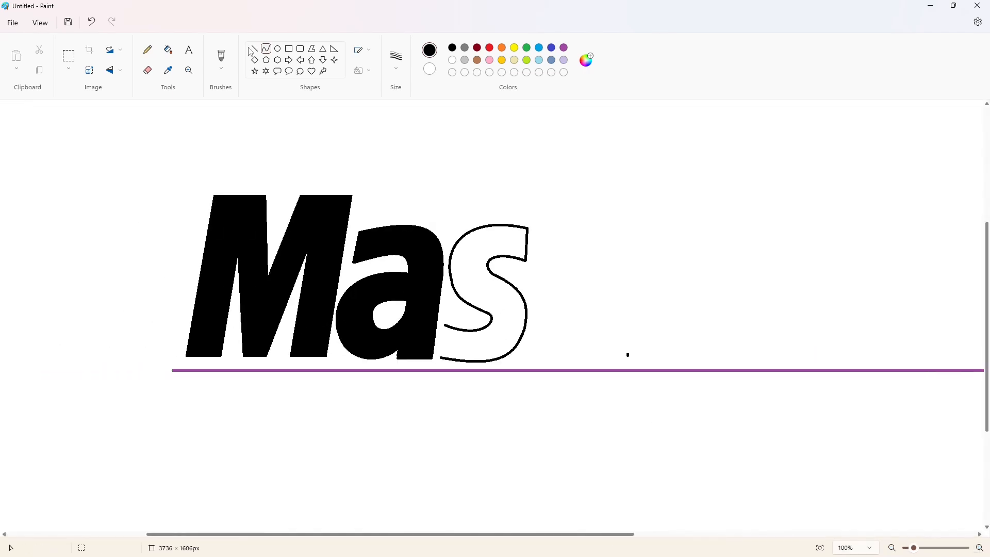
left_click(253, 49)
left_click_drag(444, 324, 440, 355)
left_click(168, 50)
left_click(484, 343)
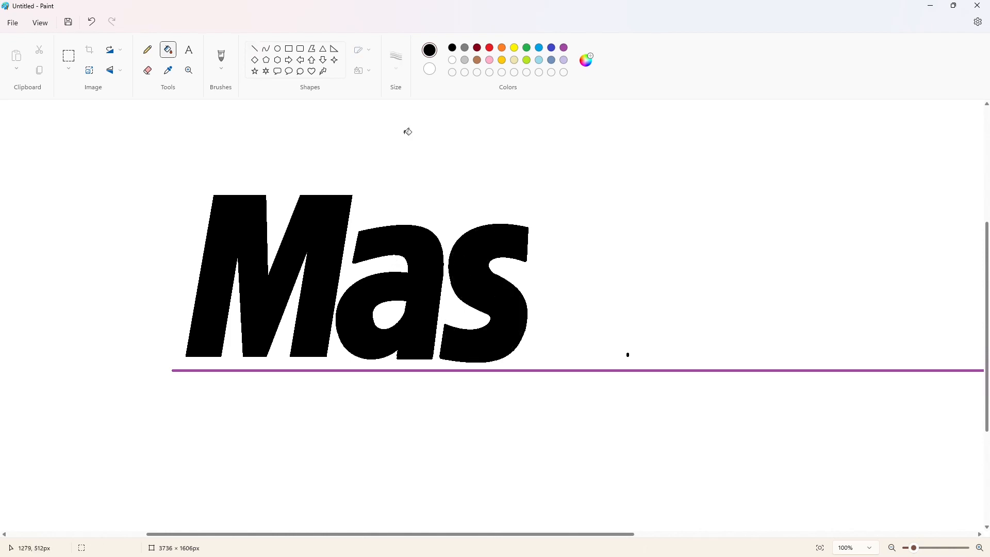
Step: Erase the stray black dot to the right of the s
left_click(148, 70)
left_click(896, 547)
left_click(895, 548)
left_click(980, 548)
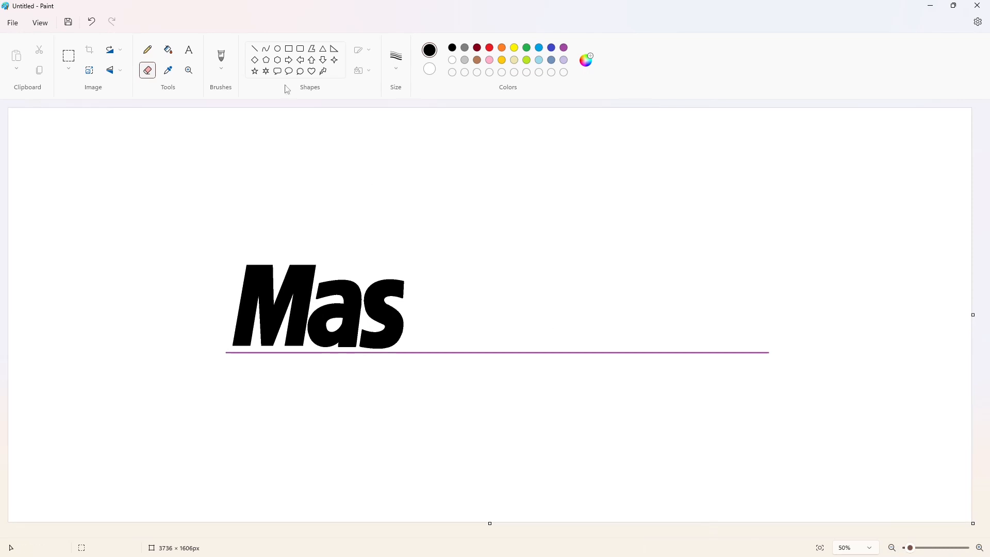
Step: Outline a slanted lowercase t beside the s with straight sides, a curved foot and two short crossbar lines
left_click(254, 49)
mouse_move(413, 271)
left_mouse_down()
mouse_move(404, 332)
mouse_move(430, 348)
mouse_move(405, 353)
left_mouse_up()
left_click(265, 53)
left_click(254, 51)
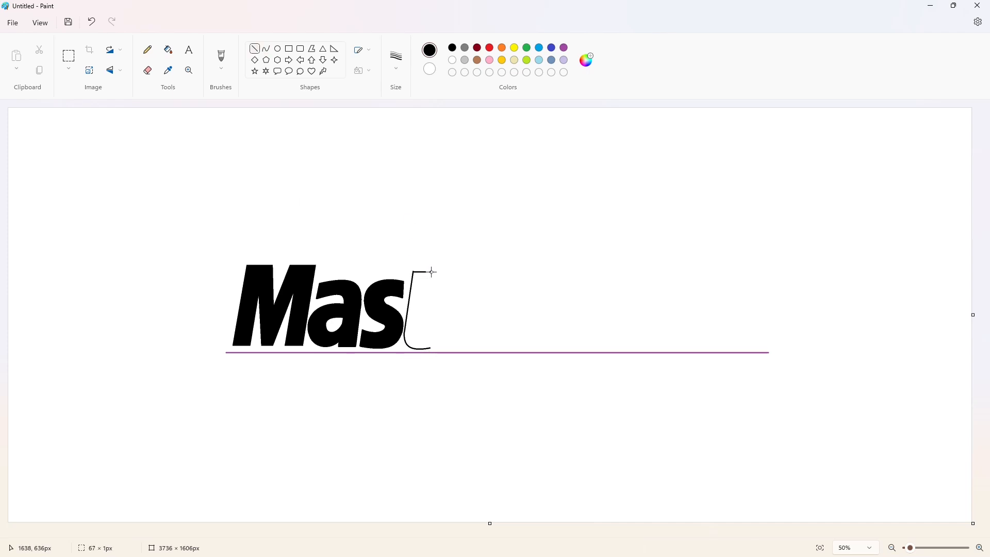
mouse_move(431, 272)
left_mouse_down()
mouse_move(421, 326)
mouse_move(433, 333)
left_mouse_up()
left_click(266, 48)
left_click(255, 49)
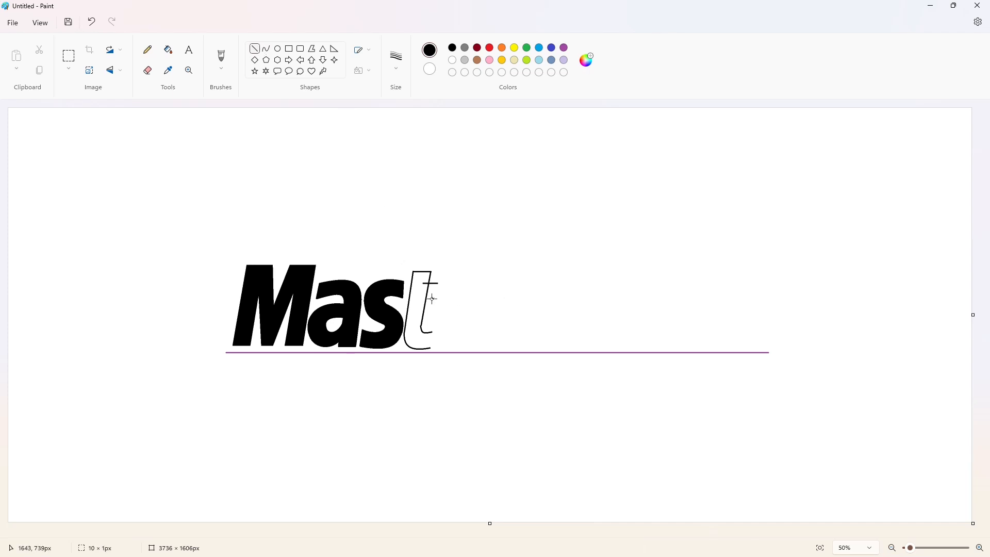
left_click_drag(433, 298, 421, 299)
Step: Close the open ends of the t's foot and crossbar with short lines and fill the letter with black
left_click(979, 548)
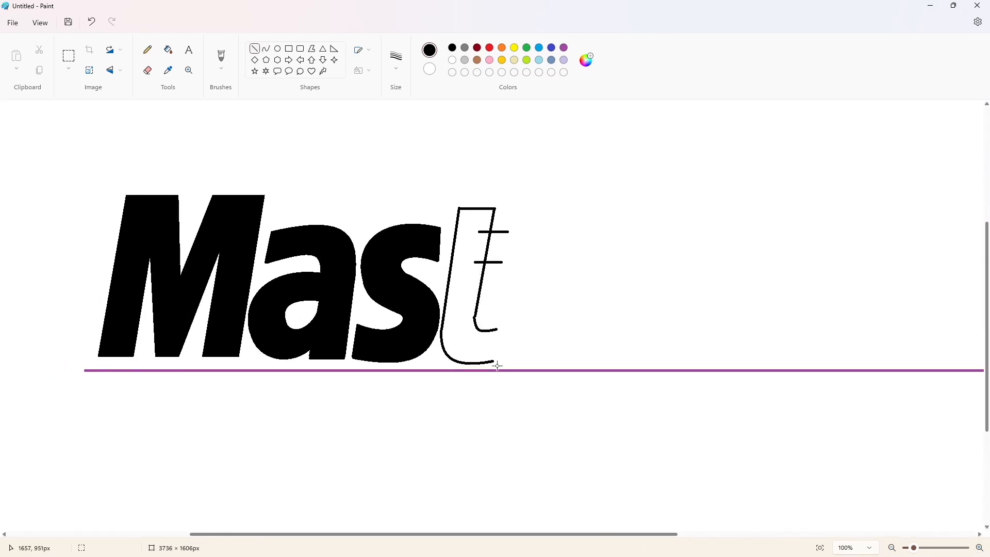
left_click_drag(494, 363, 498, 329)
left_click_drag(510, 231, 499, 264)
left_click(168, 50)
left_click(499, 242)
left_click(472, 247)
Step: Trim the underside of the t's crossbar with a short white line and switch the colour back to black
left_click(254, 49)
left_click(452, 61)
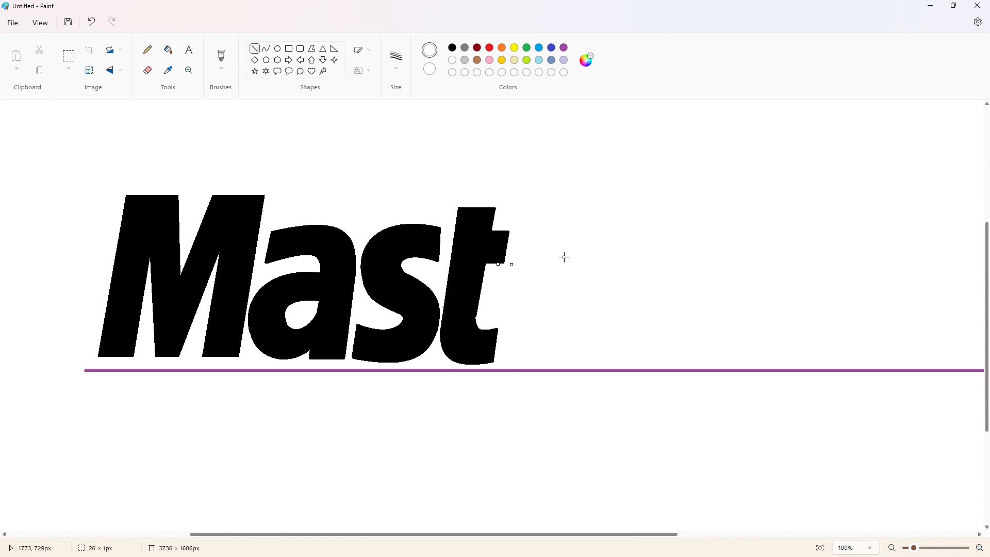
left_click(453, 47)
Step: Outline a lowercase e beside the t with outer and inner curves, horizontal bar lines and an arched counter
scroll(722, 445, "down", 5)
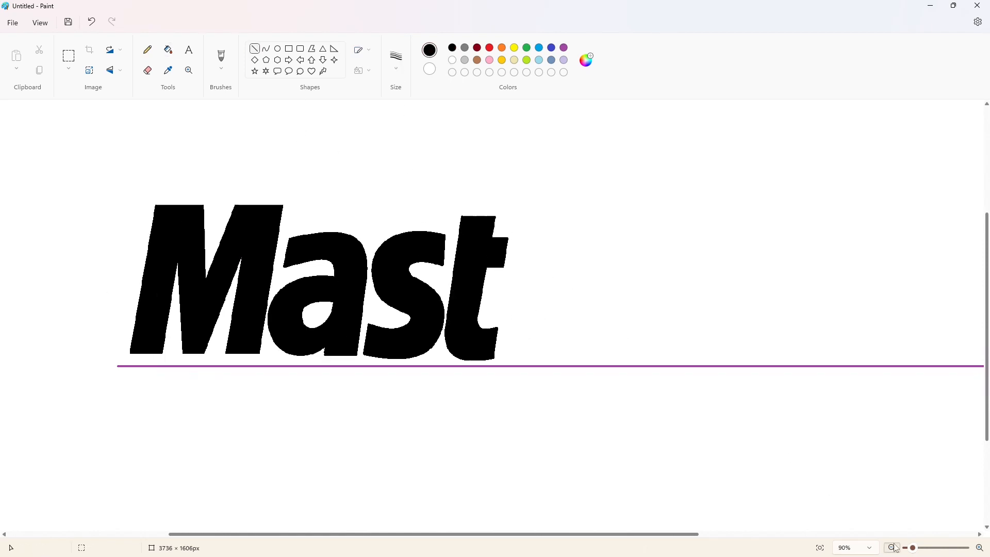
left_click(266, 49)
mouse_move(486, 318)
left_mouse_down()
mouse_move(447, 287)
mouse_move(466, 273)
mouse_move(440, 341)
mouse_move(431, 315)
mouse_move(481, 344)
mouse_move(457, 352)
left_mouse_up()
left_click(254, 49)
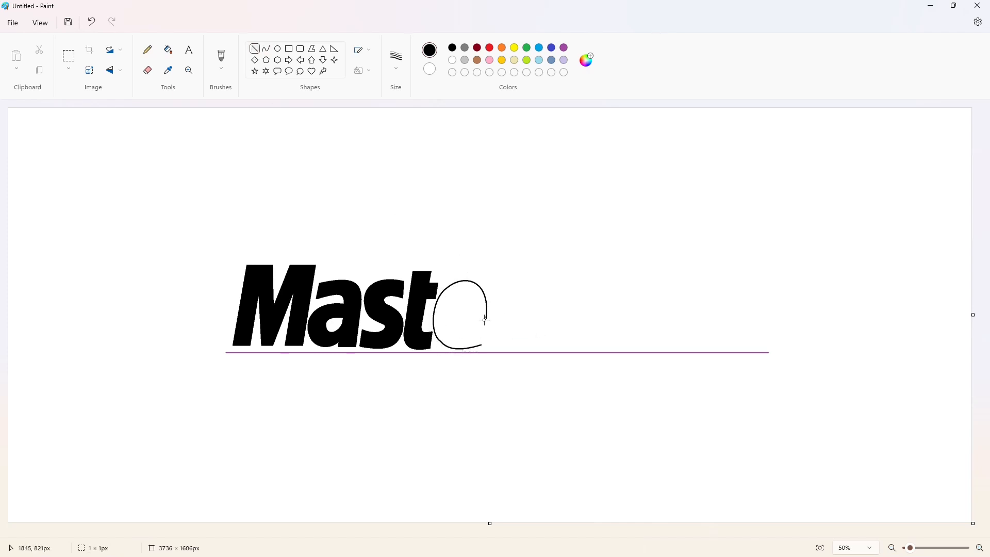
mouse_move(485, 320)
left_mouse_down()
mouse_move(450, 319)
mouse_move(483, 329)
mouse_move(462, 339)
left_mouse_up()
left_click(266, 49)
left_click(254, 48)
left_click_drag(475, 307, 462, 295)
Step: Close the e's open lower end with a short line, fill it black and touch up its lower left edge
left_click(979, 548)
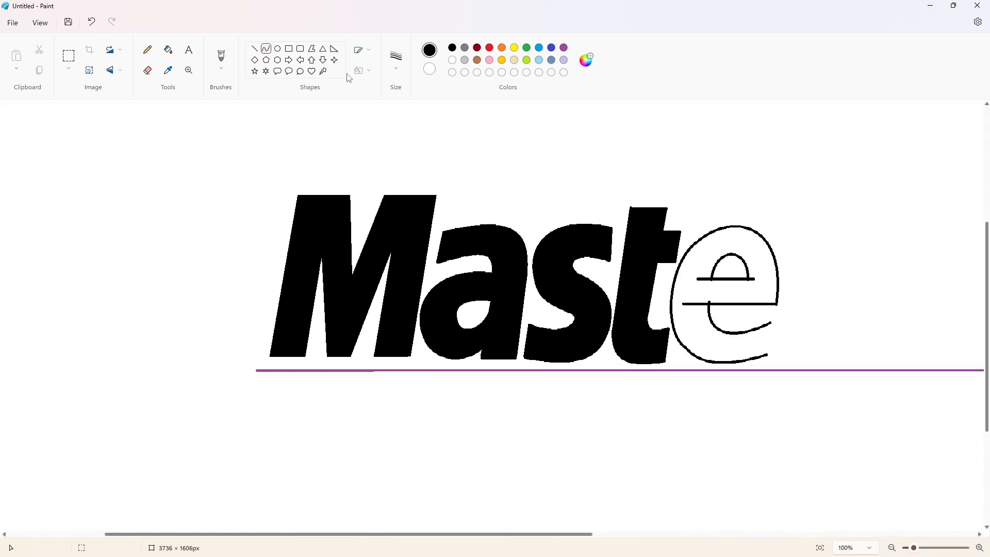
left_click_drag(508, 535, 621, 535)
scroll(523, 385, "up", 1)
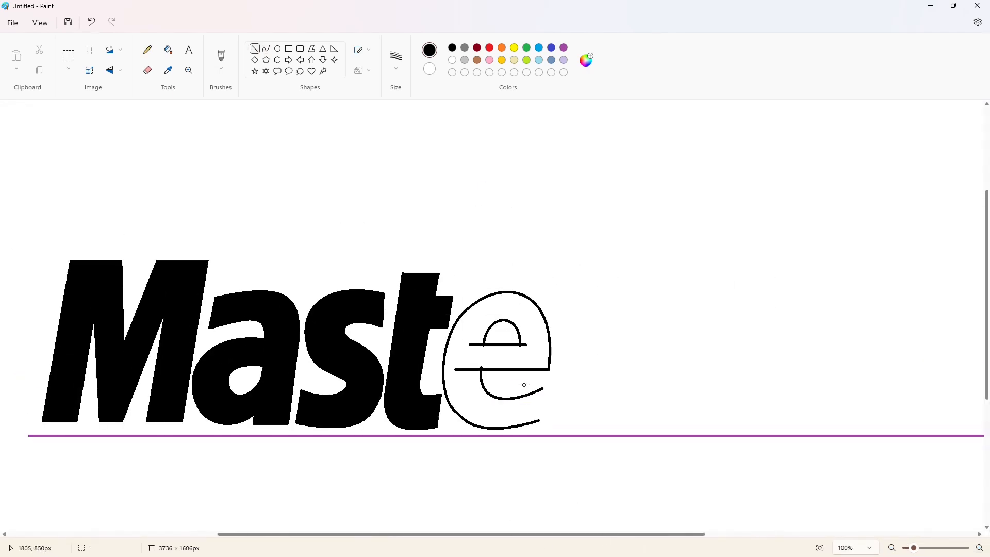
scroll(525, 383, "down", 1)
left_click_drag(542, 323, 539, 353)
left_click(168, 50)
left_click(476, 258)
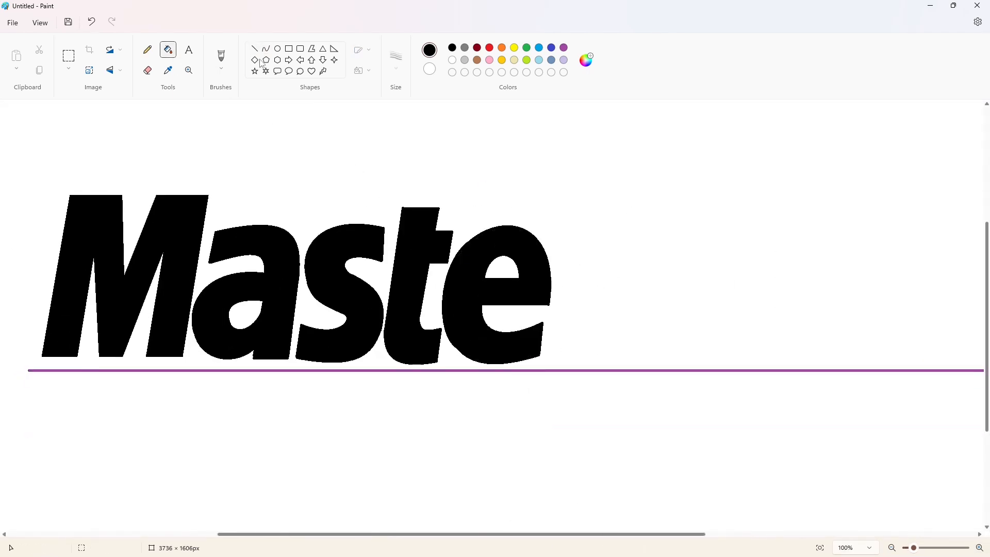
left_click_drag(455, 346, 455, 347)
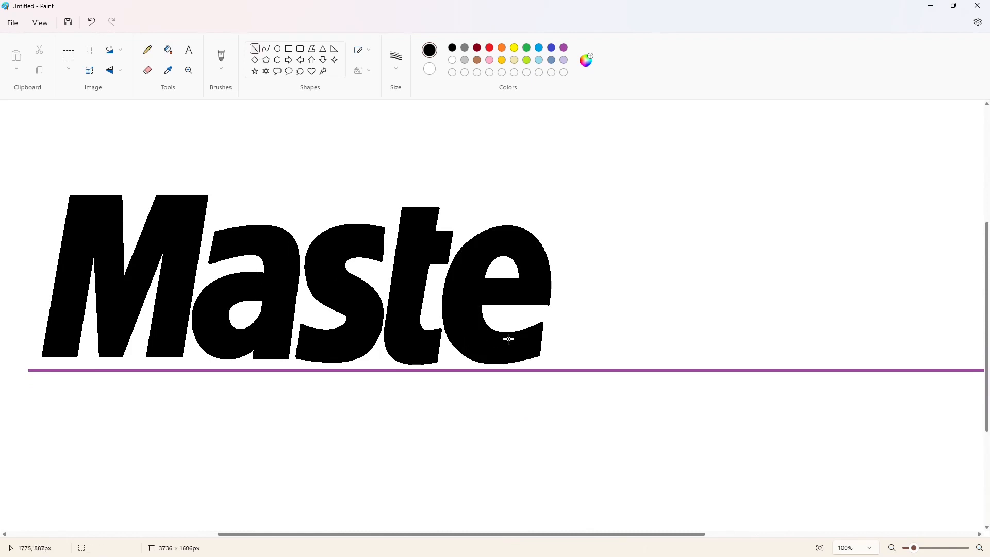
Step: Draw the r's left edge, flat top and curved arm with its slanted end beside the e
scroll(508, 339, "down", 2)
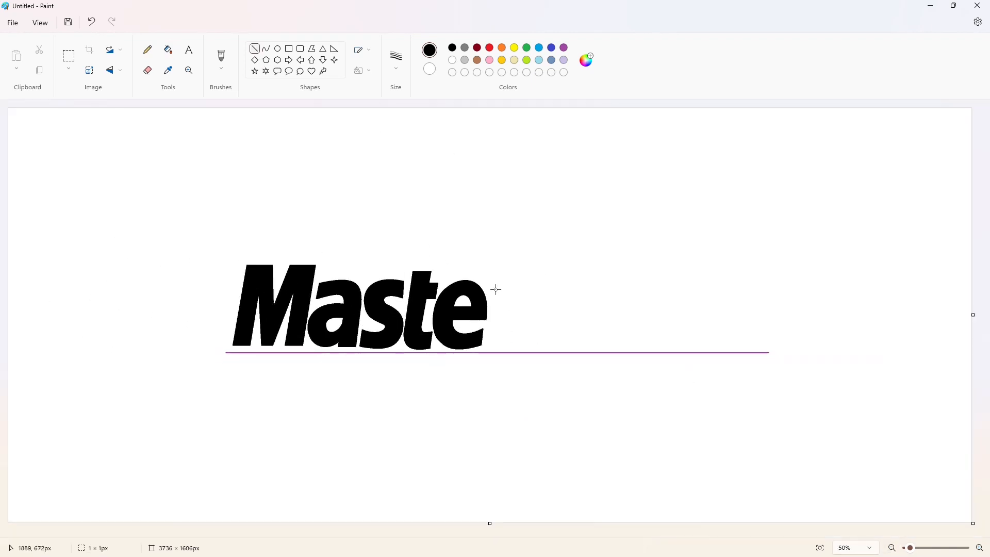
left_click_drag(495, 281, 487, 346)
left_click(266, 48)
left_click_drag(518, 285, 517, 281)
left_click(517, 282)
left_click(255, 49)
left_click(266, 49)
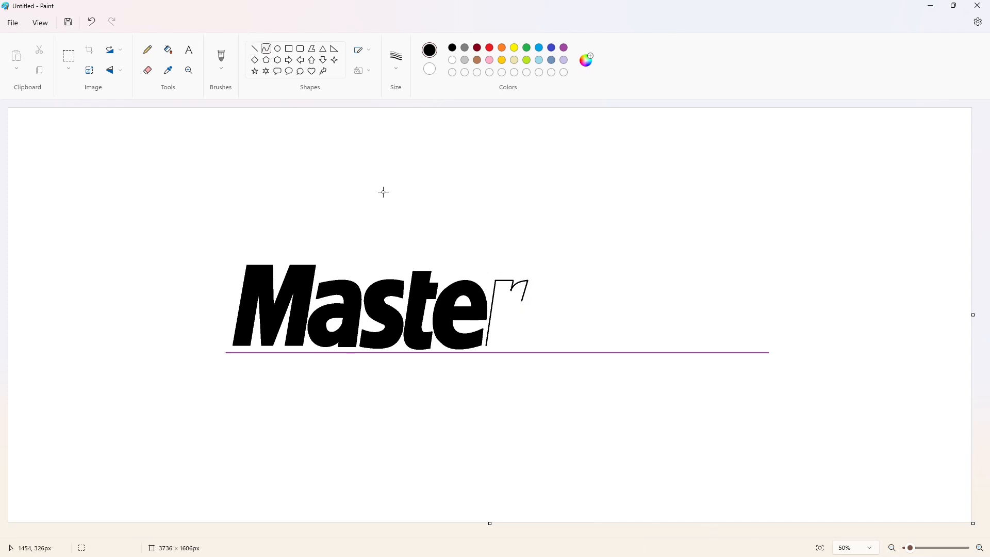
Step: Draw the curve forming the underside of the r's arm and the right edge of its stem
left_click_drag(522, 302, 504, 343)
key("ctrl+z")
left_click_drag(522, 302, 503, 346)
left_click_drag(511, 314, 512, 299)
left_click(512, 300)
left_click(653, 329)
Step: Close the bottom of the r's stem with a straight line and fill the letter with black
left_click(980, 547)
left_click_drag(686, 534, 589, 534)
left_click(254, 49)
left_click_drag(655, 358, 689, 358)
left_click(168, 50)
left_click(681, 293)
Step: Draw the large outer curve of a capital C and its slanted upper end beside the r
left_click(905, 548)
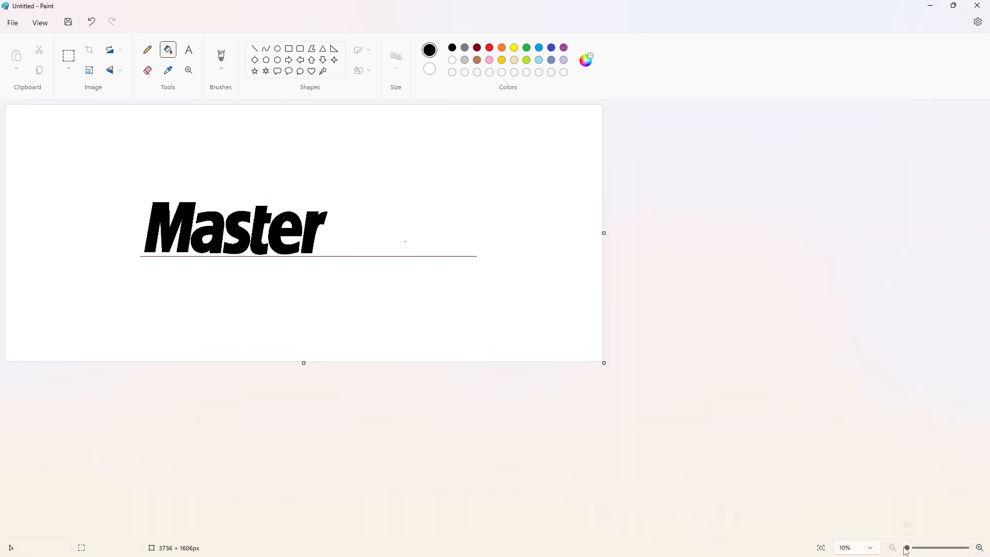
left_click(979, 547)
left_click(980, 548)
left_click(980, 547)
left_click(979, 548)
left_click(980, 547)
scroll(841, 482, "down", 1)
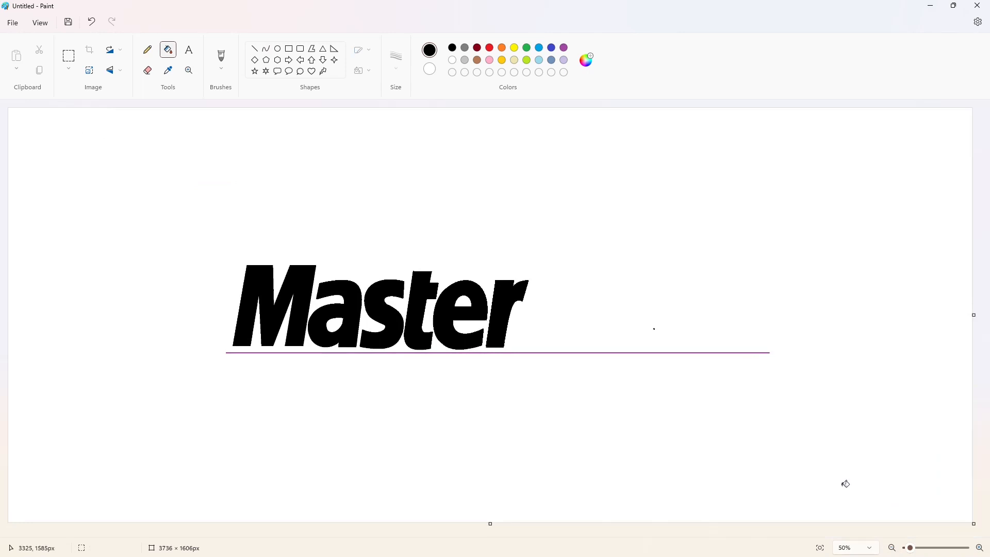
left_click(266, 48)
mouse_move(580, 268)
left_mouse_down()
mouse_move(524, 316)
mouse_move(552, 272)
mouse_move(521, 277)
left_mouse_up()
mouse_move(524, 316)
left_mouse_down()
mouse_move(570, 343)
mouse_move(525, 335)
left_mouse_up()
left_click_drag(526, 338, 535, 354)
left_click(254, 48)
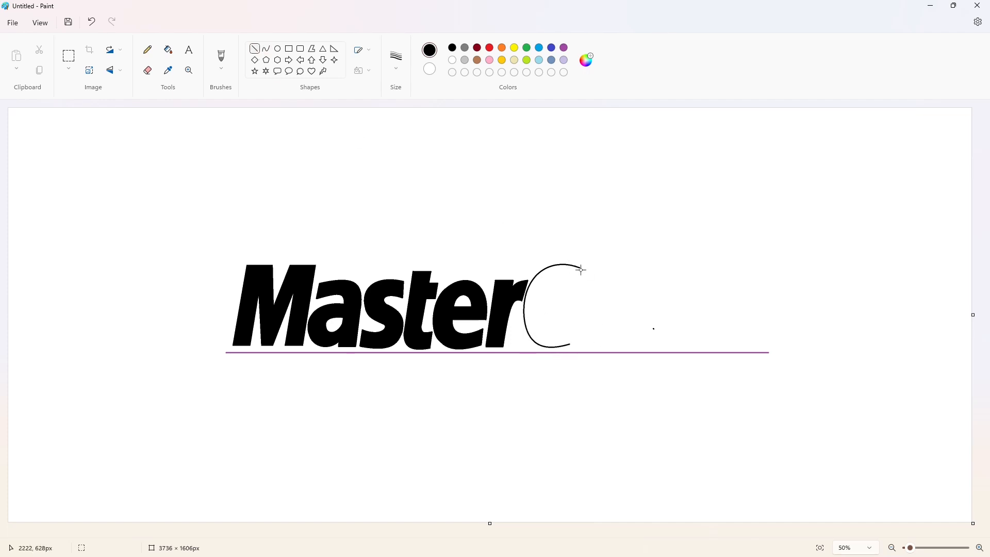
Step: Draw the inner curve of the capital C from its upper end around to its lower opening
left_click(266, 49)
left_click_drag(576, 284, 541, 316)
left_click_drag(550, 295, 560, 273)
mouse_move(543, 285)
left_mouse_down()
mouse_move(568, 328)
mouse_move(544, 329)
left_mouse_up()
left_click(568, 316)
left_click_drag(545, 331, 550, 335)
Step: Close the lower opening of the capital C with a straight line and fill the letter with black
left_click(979, 547)
left_click(254, 48)
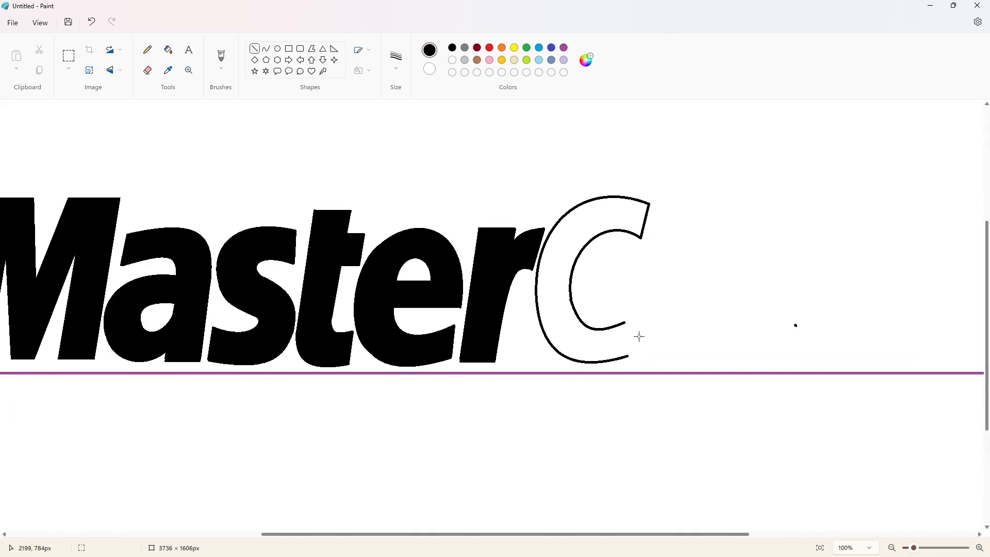
left_click_drag(627, 320, 627, 353)
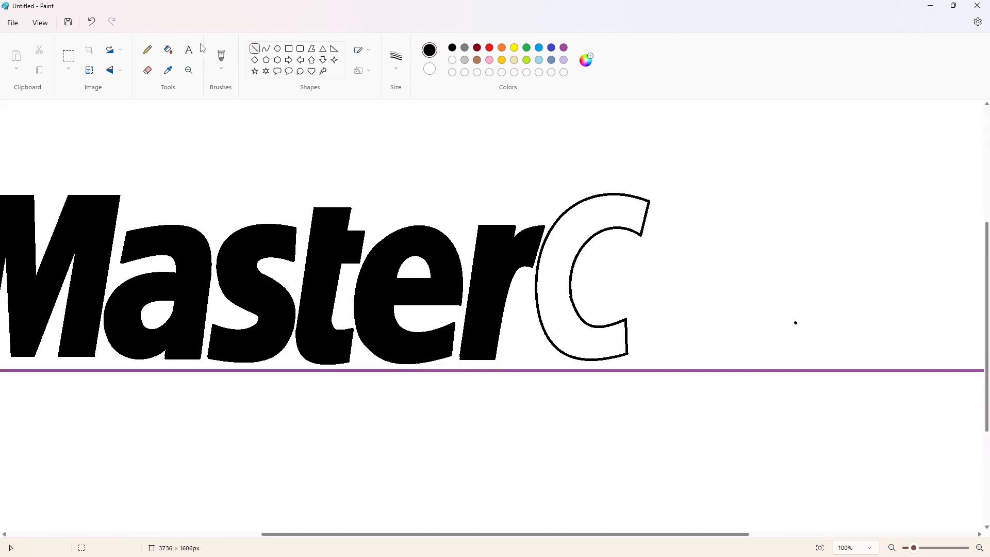
left_click(168, 50)
left_click(554, 283)
Step: Erase the stray black dot in the empty area beyond the C
left_click(148, 69)
left_click(396, 60)
left_click(422, 129)
left_click_drag(795, 323, 798, 328)
left_click(254, 49)
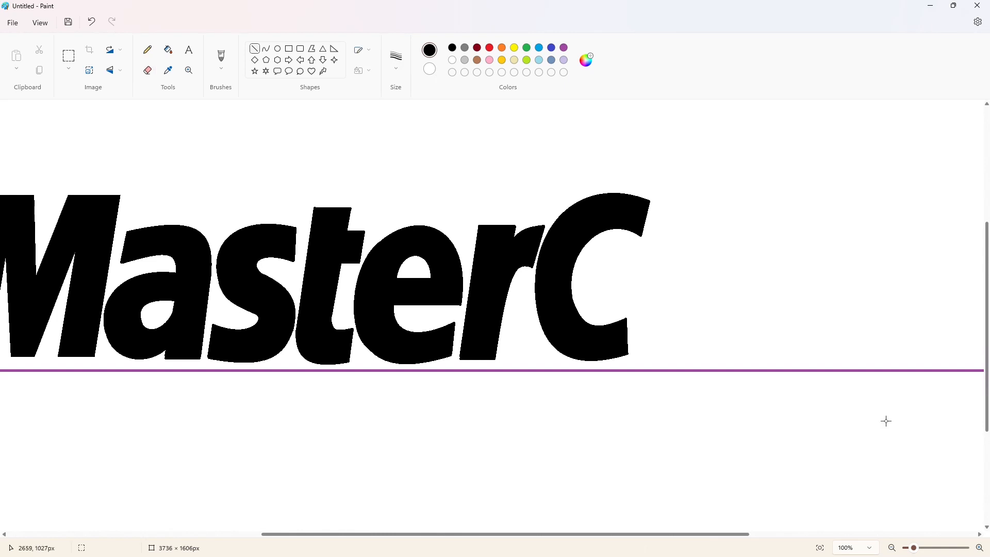
Step: Copy the area around the letter a into the canvas's upper-left corner and fill the neighbouring letter fragments with white
left_click(892, 548)
left_click(892, 548)
left_click(69, 55)
left_click_drag(287, 257, 373, 388)
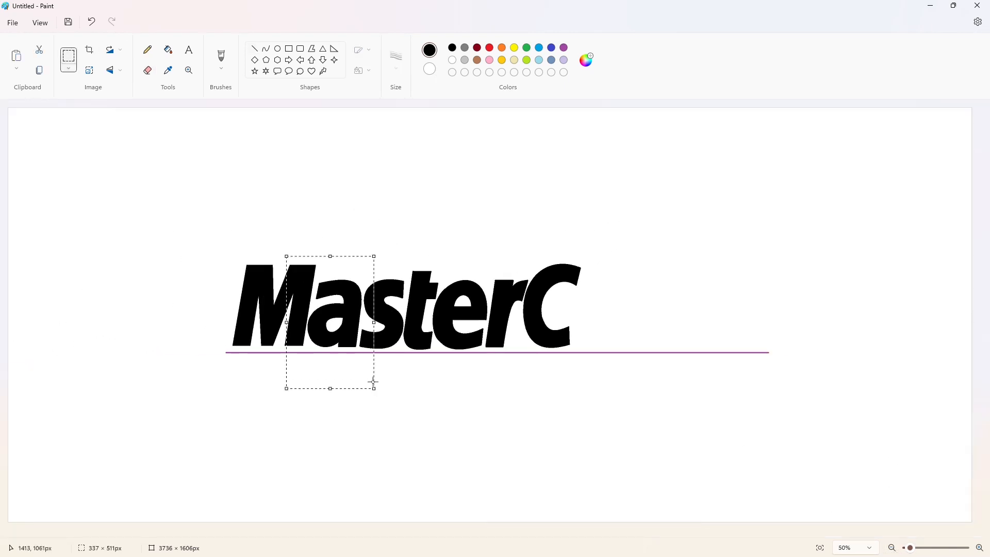
key("ctrl+c")
key("ctrl+v")
left_click(168, 50)
left_click(452, 60)
left_click(24, 141)
left_click(91, 146)
left_click(89, 191)
Step: Copy the isolated a with a transparent selection and place the duplicate right after the C, aligned to the baseline
left_click(68, 56)
left_click_drag(116, 230, 8, 108)
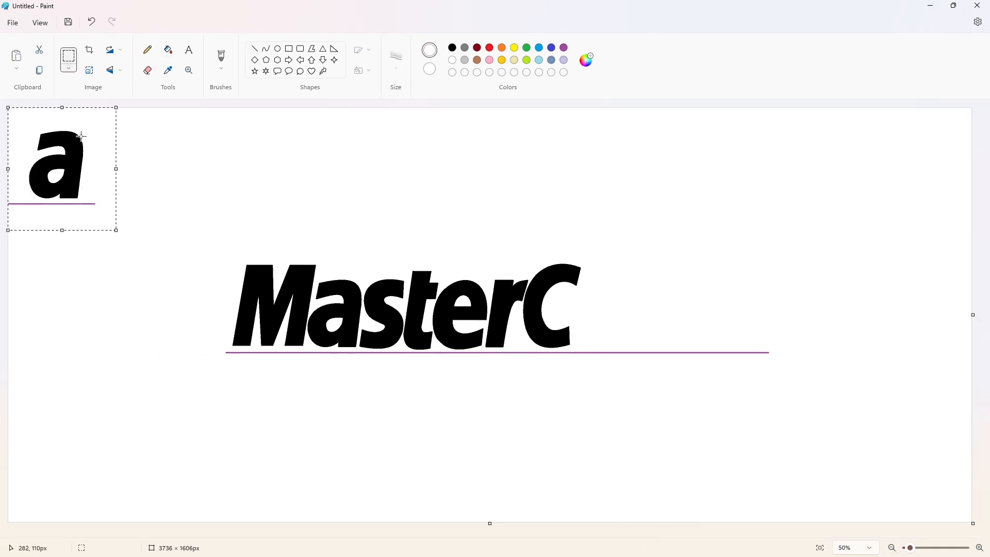
left_click(69, 68)
left_click(79, 153)
key("ctrl+c")
key("ctrl+v")
left_click_drag(63, 163, 605, 318)
key("Down")
key("Down")
key("Down")
key("Down")
key("Down")
left_click(409, 297)
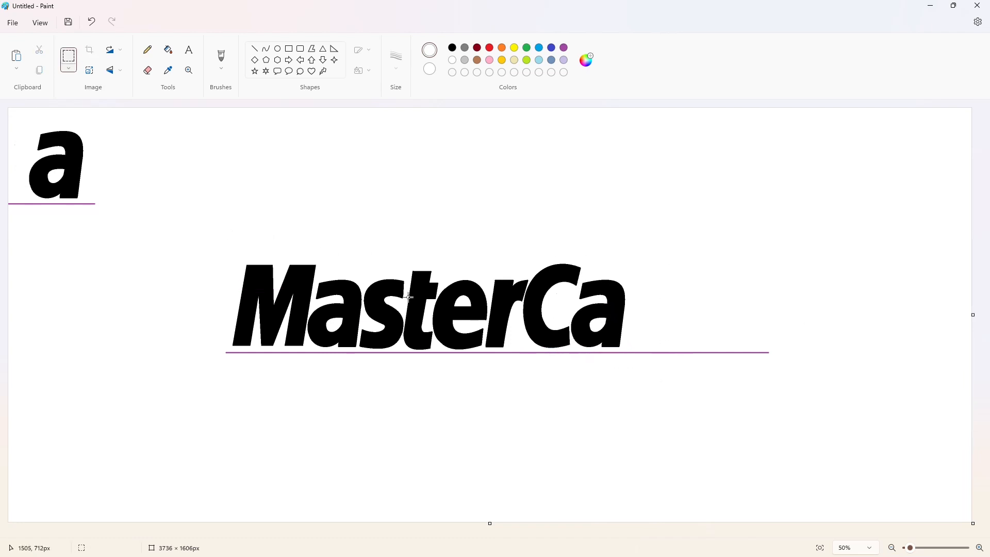
Step: Copy the area around the letter r to the empty space below the spare a and whiten the neighbouring letter fragments
left_click_drag(466, 256, 540, 405)
key("ctrl+c")
key("ctrl+v")
left_click_drag(39, 166, 67, 308)
left_click(168, 50)
left_click(106, 296)
left_click(50, 304)
left_click(45, 335)
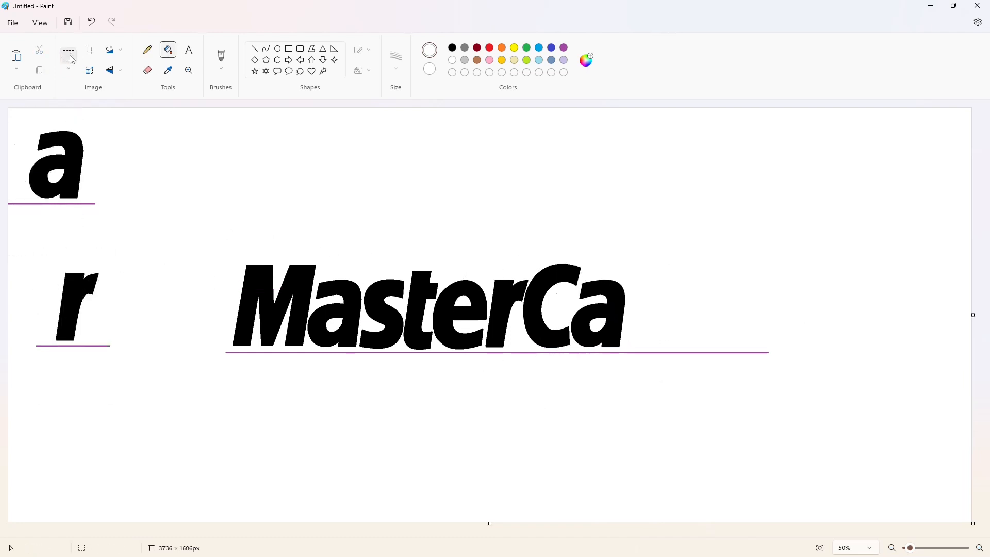
Step: Copy the isolated r and place the duplicate after the second a of the wordmark
left_click(71, 56)
left_click_drag(151, 376, 17, 256)
key("ctrl+c")
key("ctrl+v")
left_click_drag(75, 168, 651, 323)
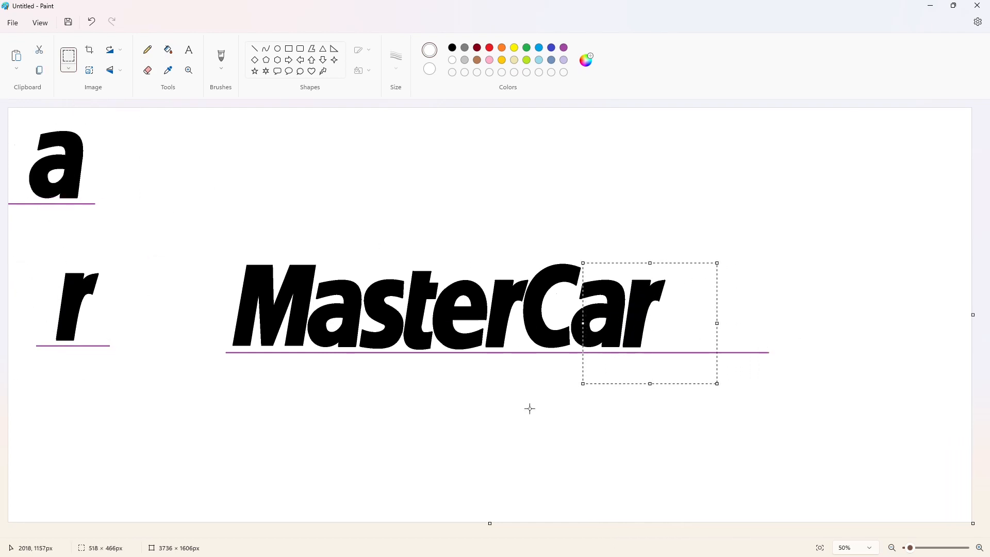
left_click(538, 406)
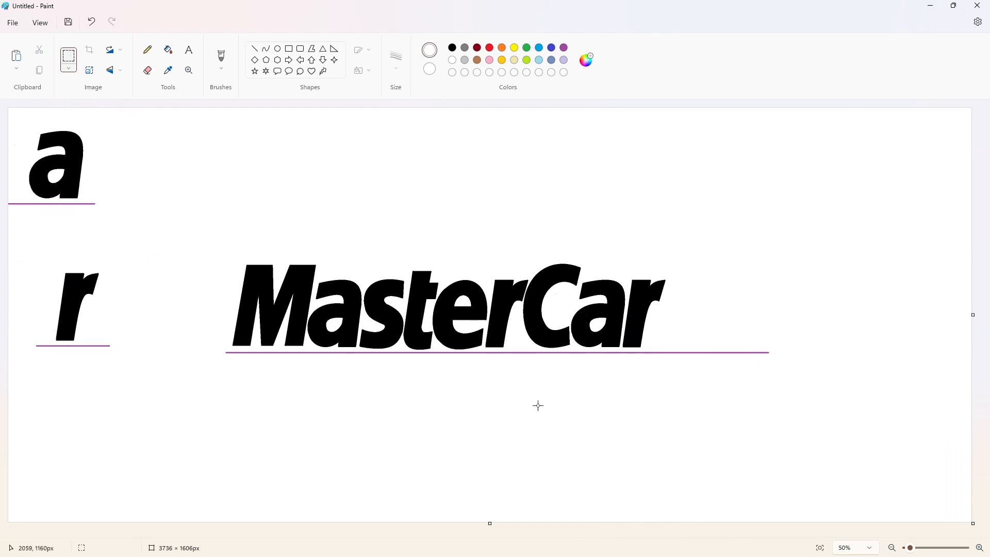
Step: Draw the outer curve of the bowl of a lowercase d beside the last r in black
left_click(267, 50)
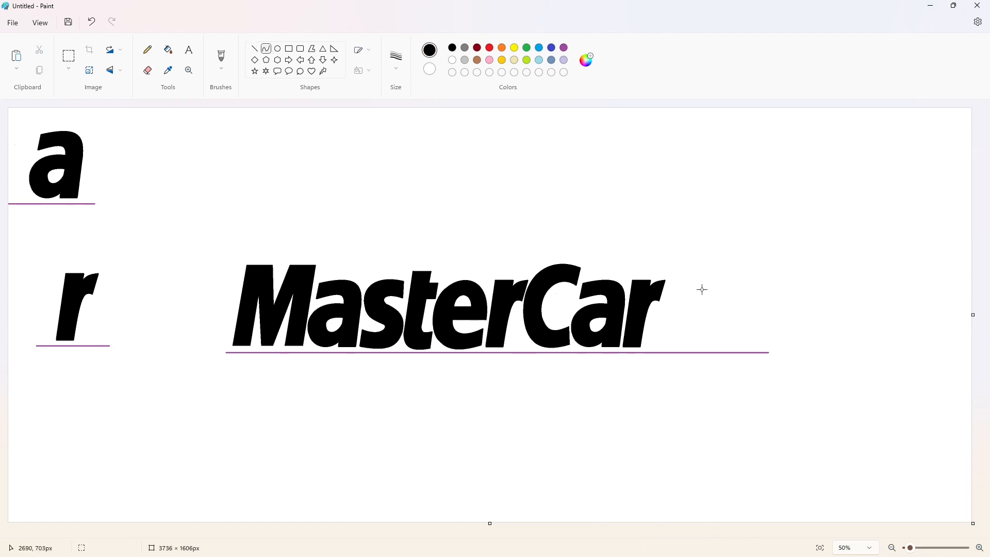
mouse_move(702, 289)
left_mouse_down()
mouse_move(657, 322)
mouse_move(684, 274)
mouse_move(659, 285)
left_mouse_up()
mouse_move(657, 323)
left_mouse_down()
mouse_move(694, 341)
mouse_move(656, 340)
mouse_move(669, 356)
left_mouse_up()
left_click(738, 336)
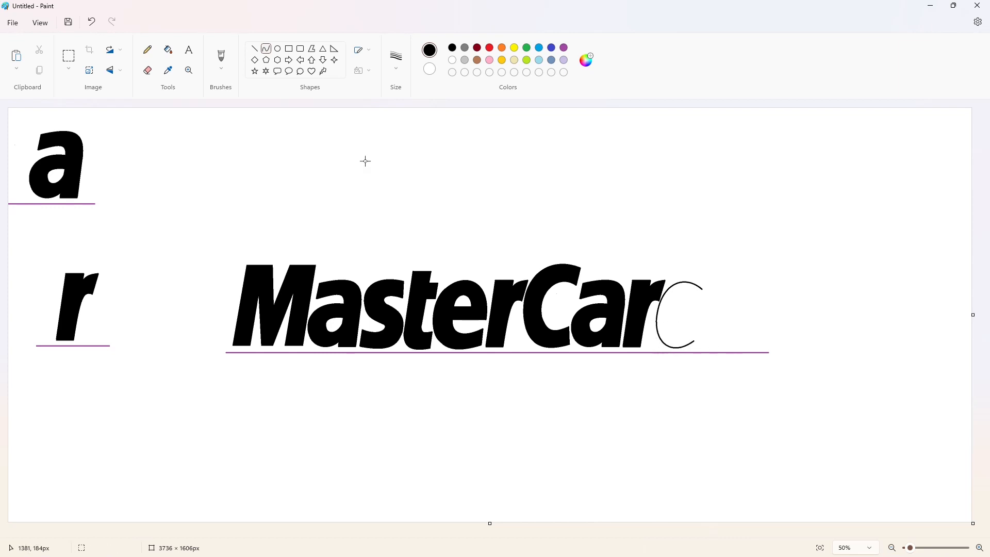
Step: Draw the two slanted sides and the top edge of the d's stem with straight lines
left_click(255, 49)
left_click_drag(705, 267, 695, 347)
left_click(744, 308)
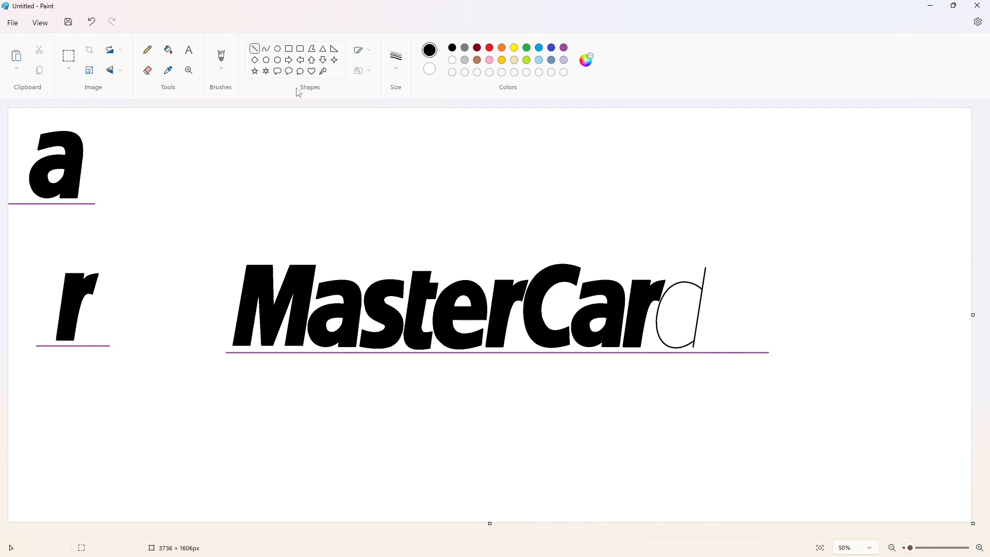
left_click(751, 268)
left_click_drag(723, 268, 710, 349)
Step: Draw the oval counter inside the d's bowl with two curves, undoing the misplaced one
left_click(266, 48)
mouse_move(696, 302)
left_mouse_down()
mouse_move(676, 317)
mouse_move(689, 294)
mouse_move(676, 297)
mouse_move(691, 329)
left_mouse_up()
left_click(767, 297)
left_click_drag(683, 324, 678, 326)
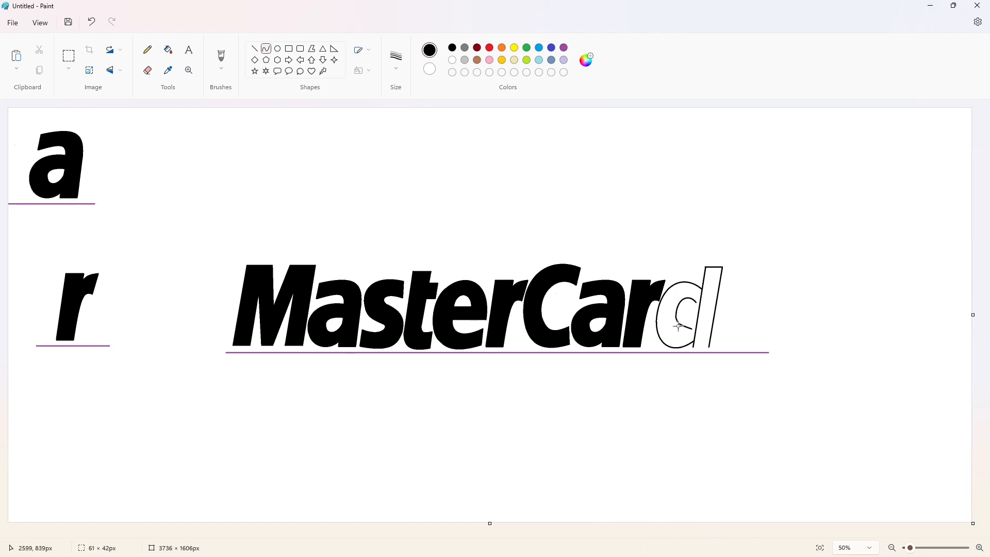
key("ctrl+z")
left_click(701, 334)
left_click_drag(690, 330, 700, 311)
left_click(822, 418)
Step: Close the bottom of the d's stem with a straight line and fill its bowl and stem with black
left_click(978, 548)
left_click_drag(676, 535, 799, 536)
scroll(685, 392, "up", 1)
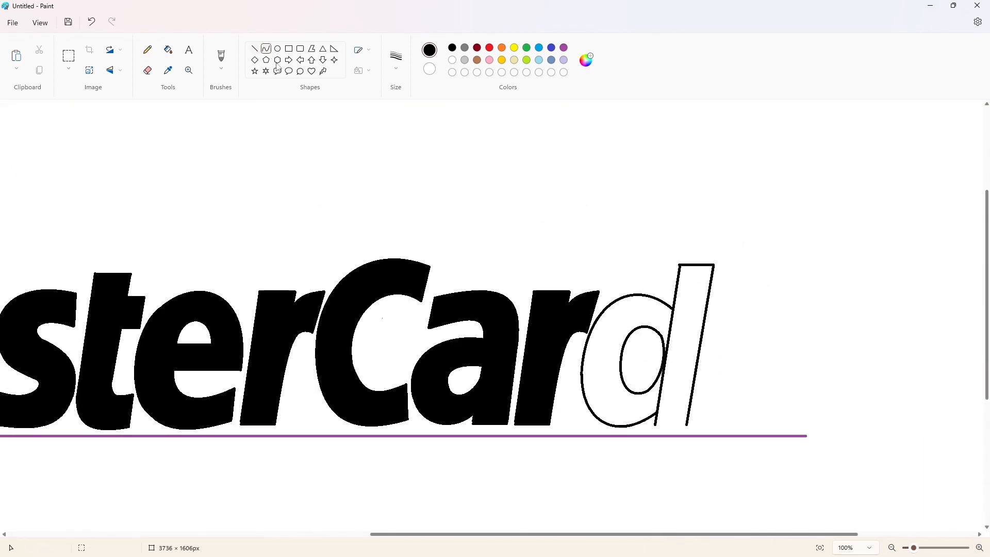
scroll(686, 392, "down", 1)
left_click(255, 48)
left_click_drag(656, 360, 689, 360)
left_click(166, 55)
left_click(596, 309)
left_click(674, 280)
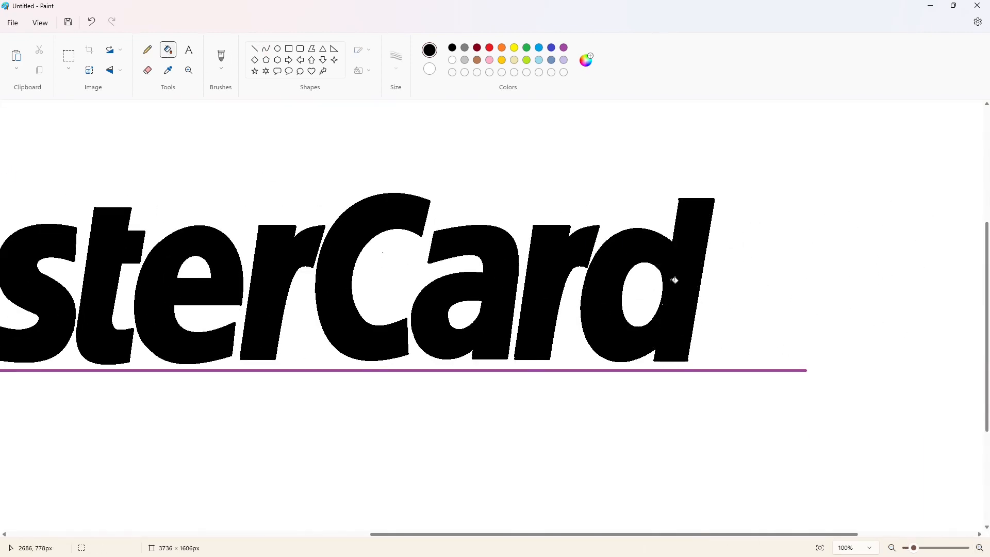
Step: Fill the spare a and r copies beside the wordmark with white
left_click(903, 548)
left_click(979, 547)
left_click(979, 547)
left_click(979, 548)
left_click(979, 547)
left_click(979, 547)
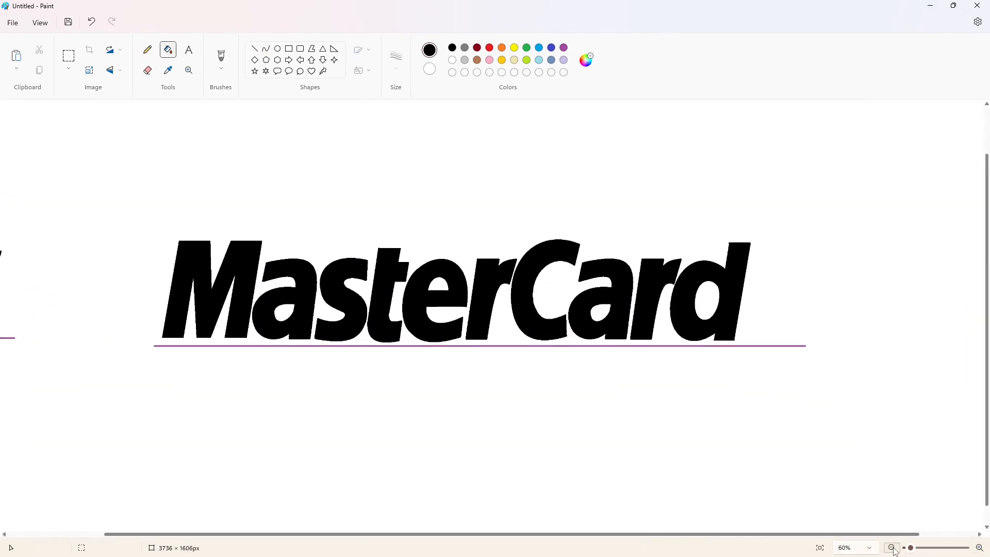
left_click(892, 547)
left_click(452, 60)
left_click(73, 164)
left_click(70, 289)
Step: Remove the purple guide lines by filling the background with purple and refilling it with white
left_click(563, 47)
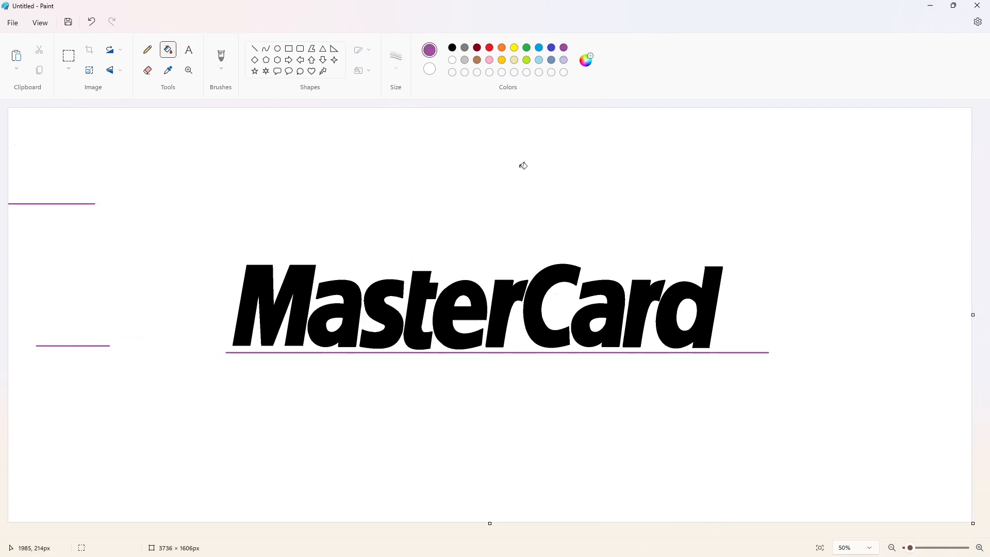
left_click(519, 167)
left_click(452, 59)
left_click(458, 159)
left_click(66, 52)
left_click_drag(111, 170, 857, 459)
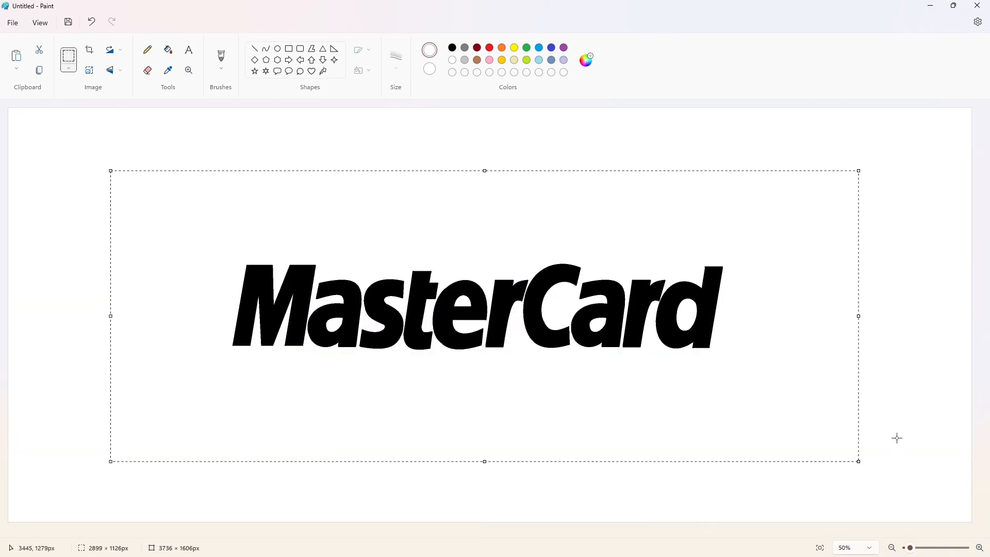
left_click(898, 424)
Step: Fill all ten letters of the MasterCard wordmark with indigo blue
left_click(168, 49)
left_click(551, 47)
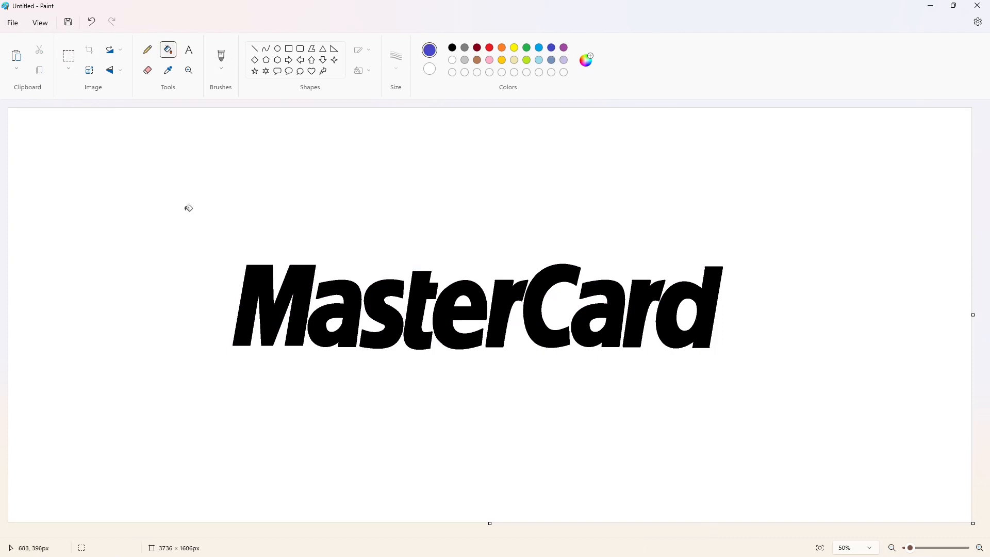
left_click(255, 320)
left_click(320, 299)
left_click(381, 315)
left_click(419, 320)
left_click(473, 290)
left_click(508, 310)
left_click(551, 319)
left_click(589, 296)
left_click(636, 309)
left_click(704, 307)
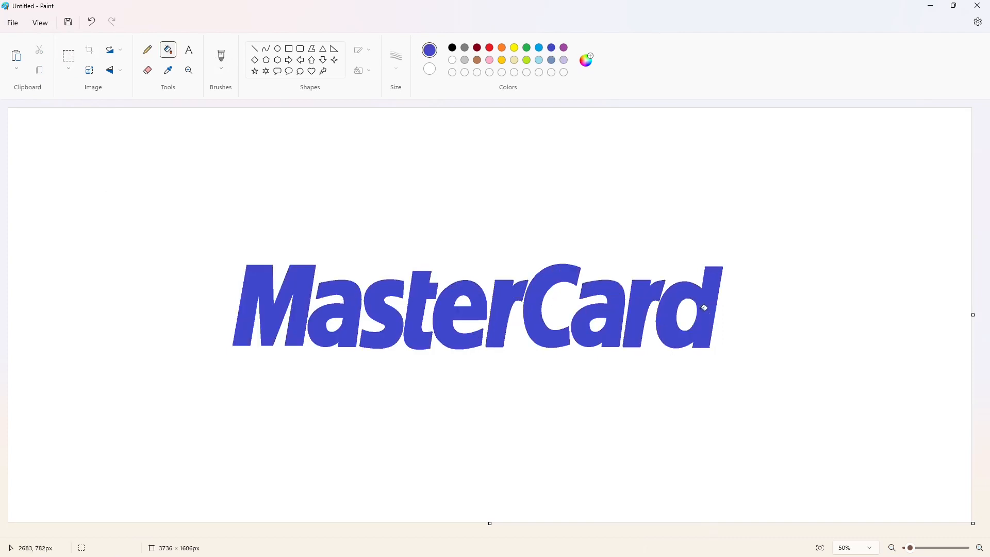
Step: Draw a black circle outline about 1200 px across around the word "Master"
left_click(278, 48)
left_click(453, 47)
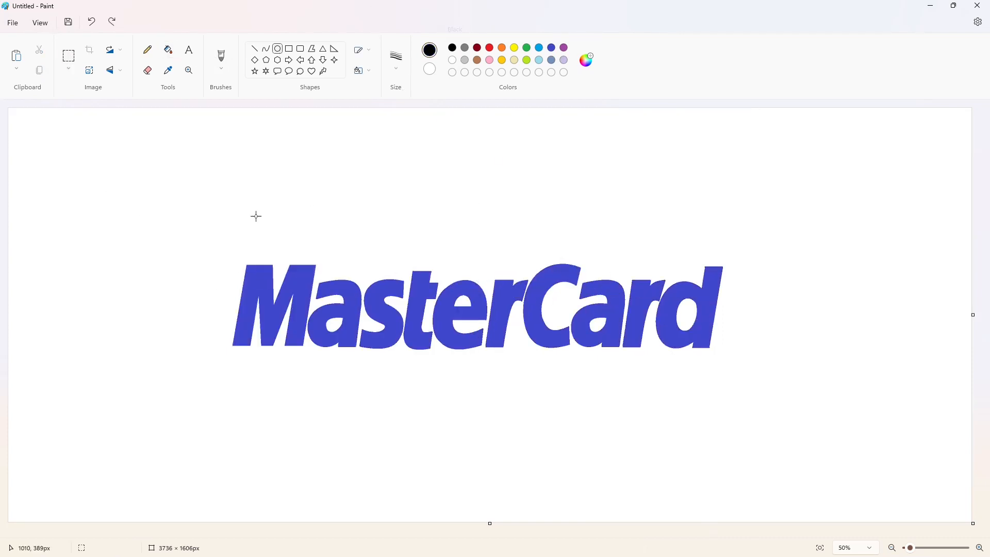
left_click_drag(197, 166, 491, 451)
left_click_drag(369, 374, 393, 382)
left_click_drag(373, 173, 389, 150)
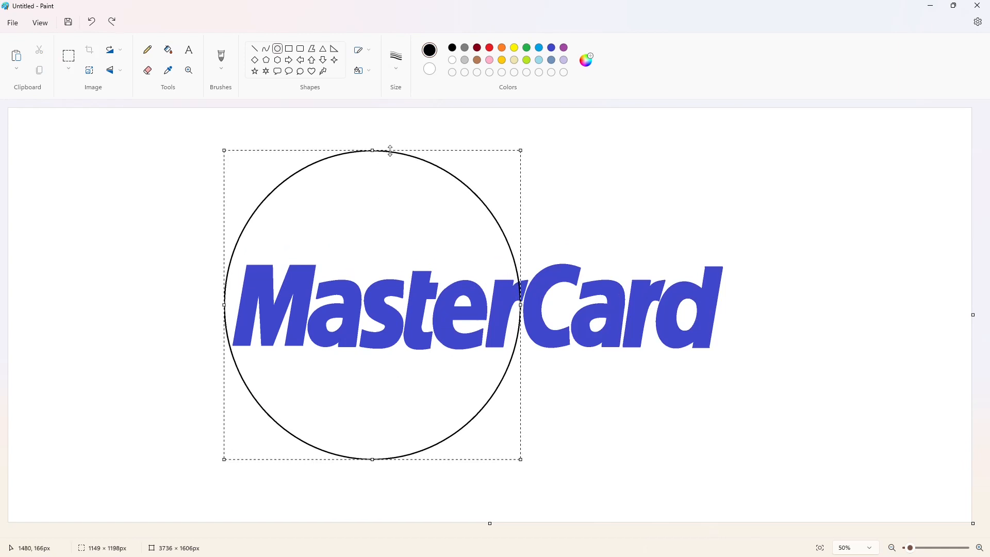
left_click_drag(220, 312, 219, 311)
left_click_drag(521, 305, 528, 312)
left_click(674, 259)
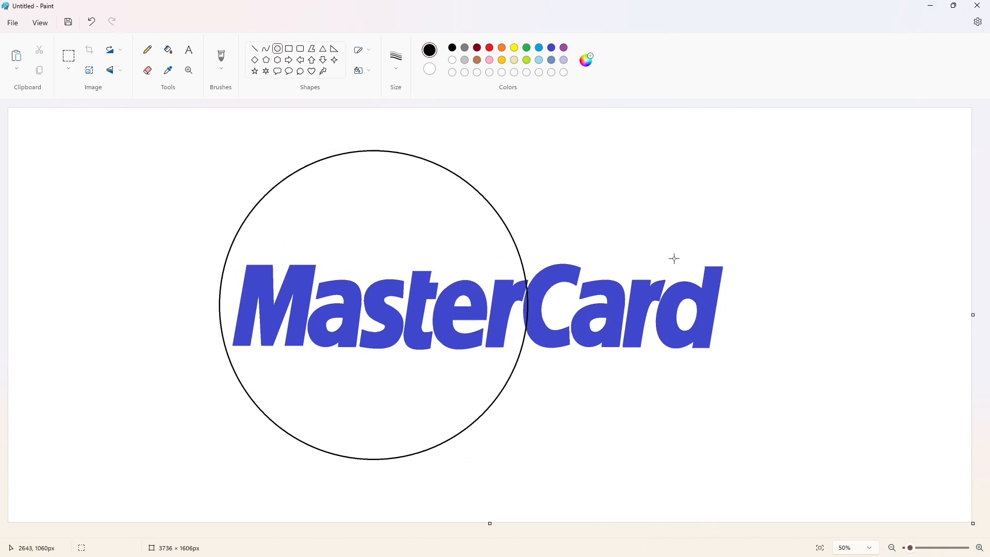
Step: Undo the circle drawn over the wordmark
left_click(69, 61)
left_click_drag(146, 122, 602, 493)
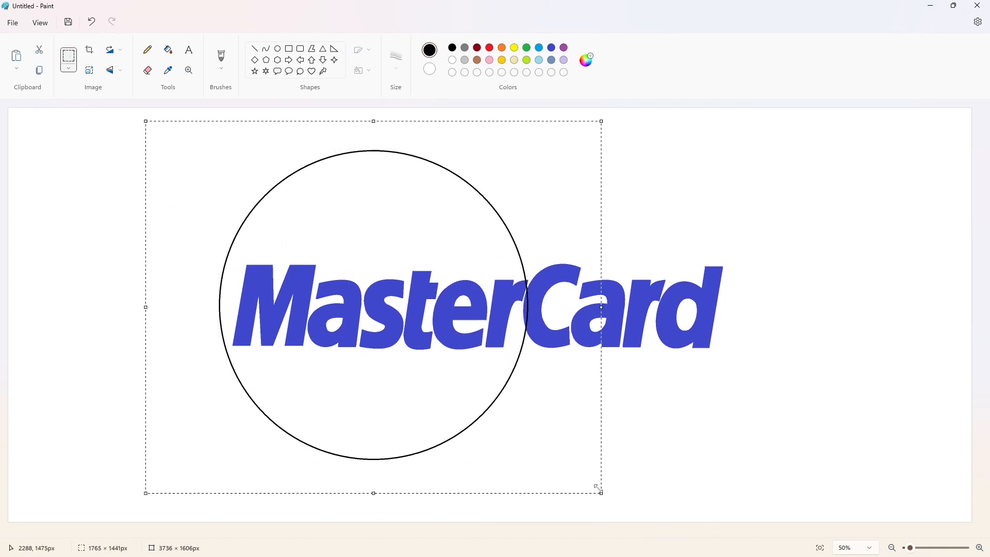
key("ctrl+z")
key("ctrl+z")
Step: Copy the area around the blue wordmark to the clipboard and undo the trial paste
left_click_drag(126, 164, 893, 463)
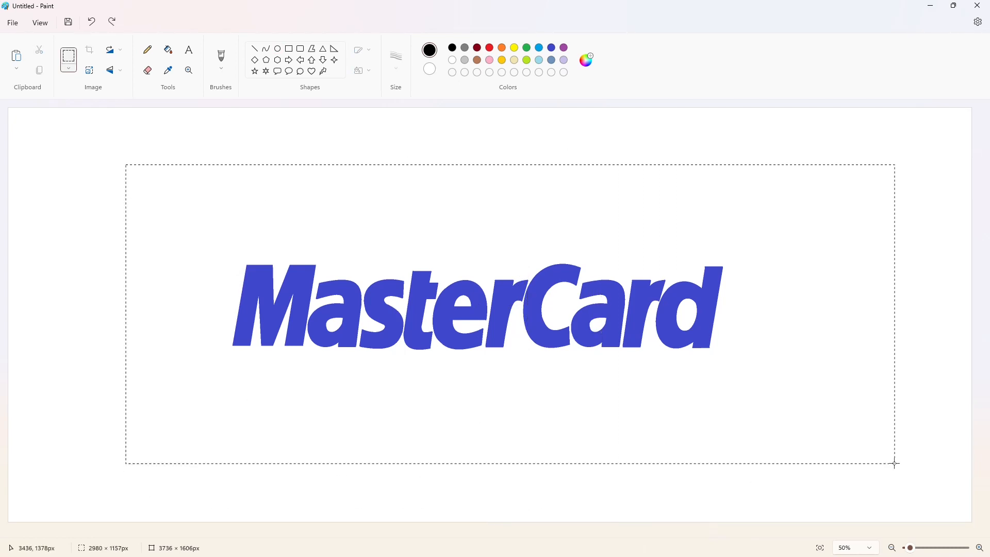
key("ctrl+c")
key("ctrl+v")
left_click_drag(399, 238, 717, 458)
key("ctrl+z")
left_click(118, 25)
key("ctrl+z")
Step: Draw a black circle outline about 1200 px across centred over the first half of the wordmark
left_click(277, 49)
left_click_drag(182, 160, 491, 427)
left_click_drag(356, 322, 394, 352)
left_click_drag(374, 189, 397, 149)
left_click(559, 316)
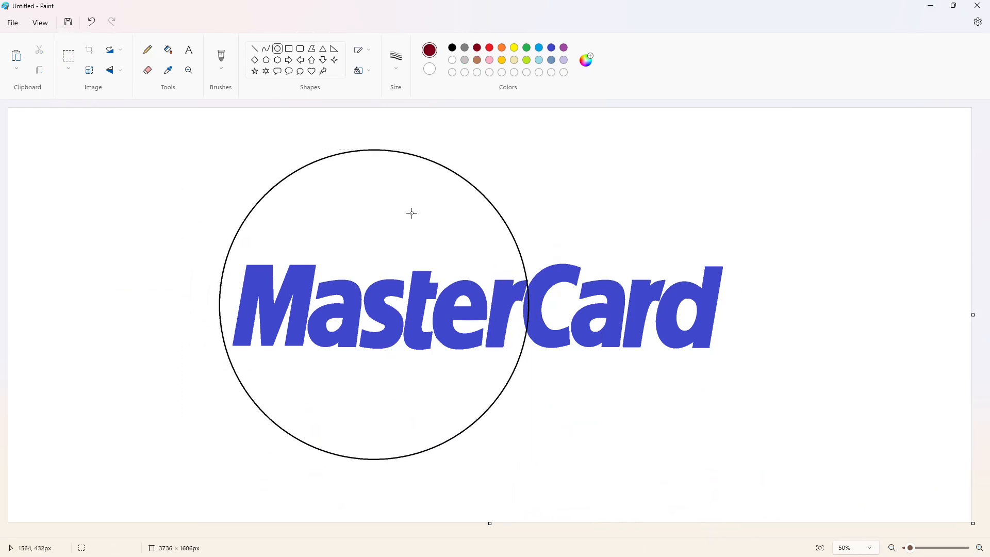
Step: Draw a matching dark red circle outline over the second half of the wordmark, overlapping the black circle
left_click_drag(413, 212, 700, 466)
left_click_drag(546, 374, 573, 313)
left_click_drag(583, 406, 606, 459)
left_click_drag(726, 305, 738, 309)
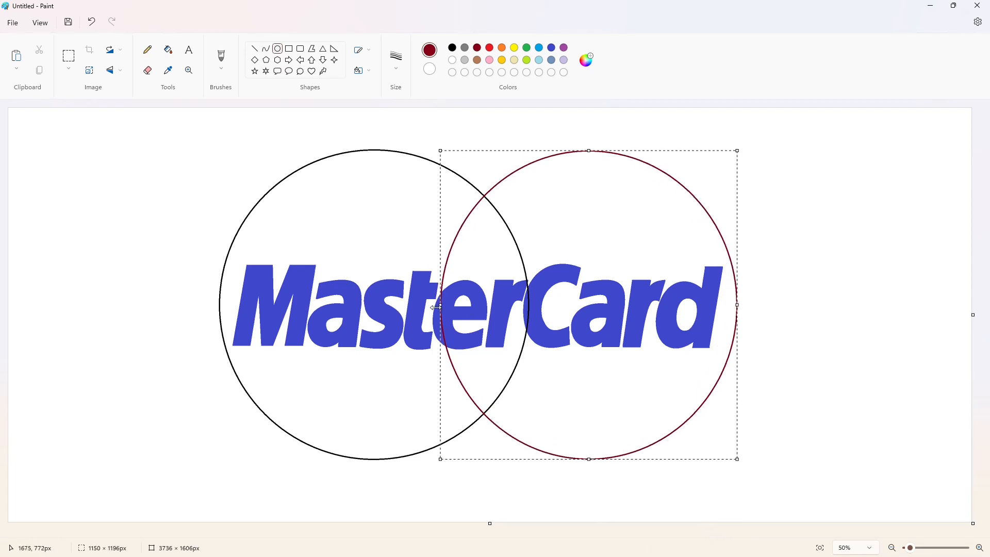
left_click_drag(437, 307, 426, 307)
left_click(804, 357)
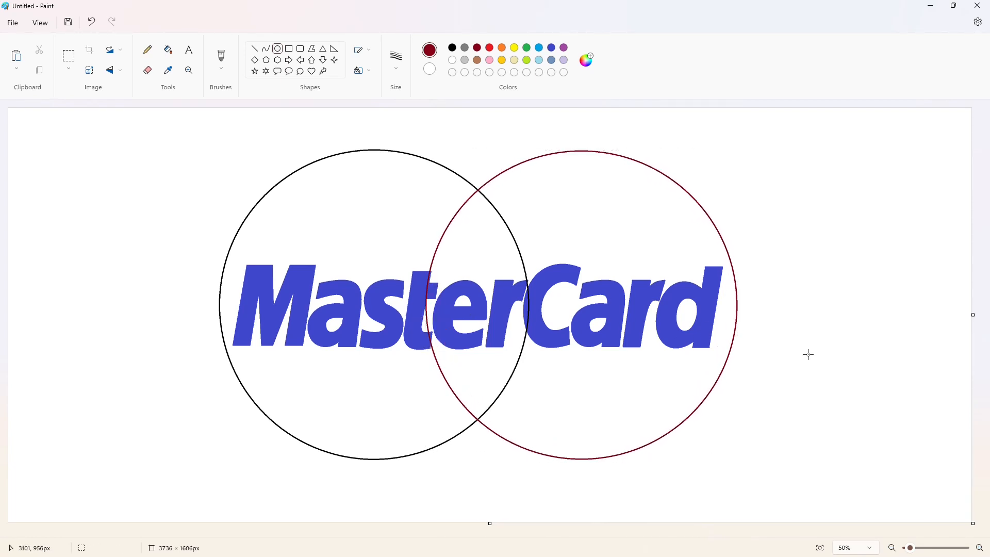
Step: Draw five evenly spaced horizontal black lines across the circles' overlap from its upper tip to the top of the text
left_click(452, 47)
left_click(255, 48)
left_click_drag(471, 207, 434, 223)
left_click_drag(521, 239, 422, 239)
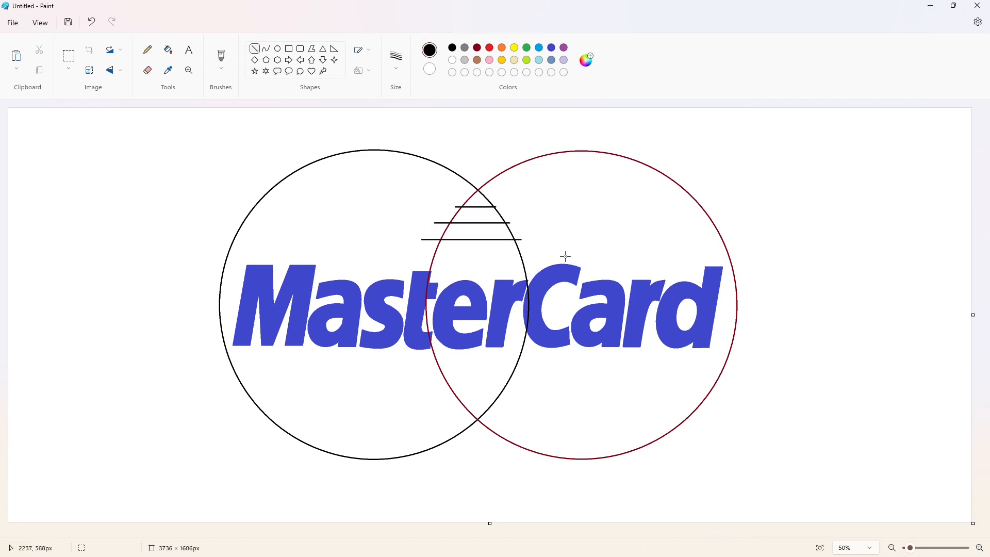
left_click_drag(525, 256, 420, 256)
left_click_drag(526, 271, 419, 270)
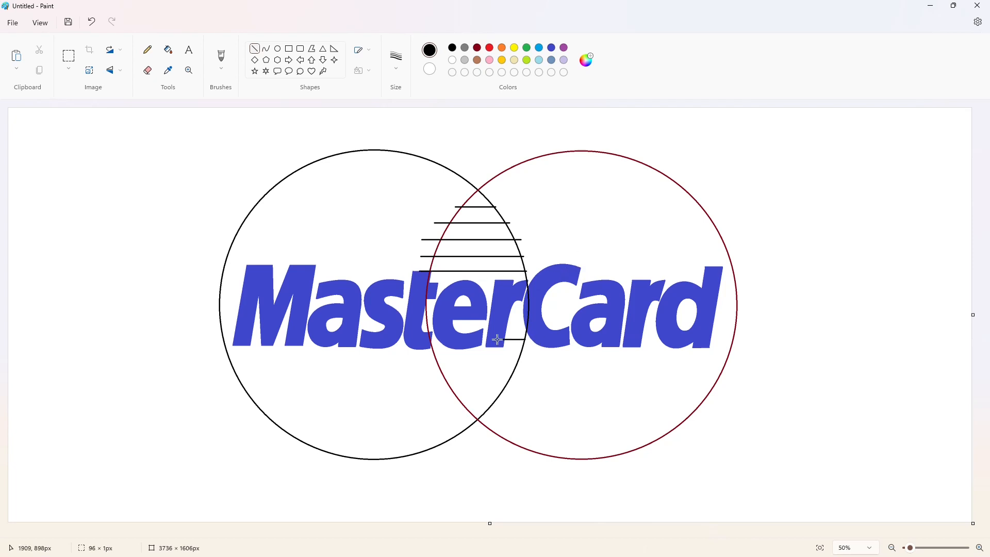
Step: Draw four evenly spaced horizontal black lines across the circles' overlap below the text
left_click_drag(497, 354, 413, 354)
left_click_drag(517, 370, 417, 369)
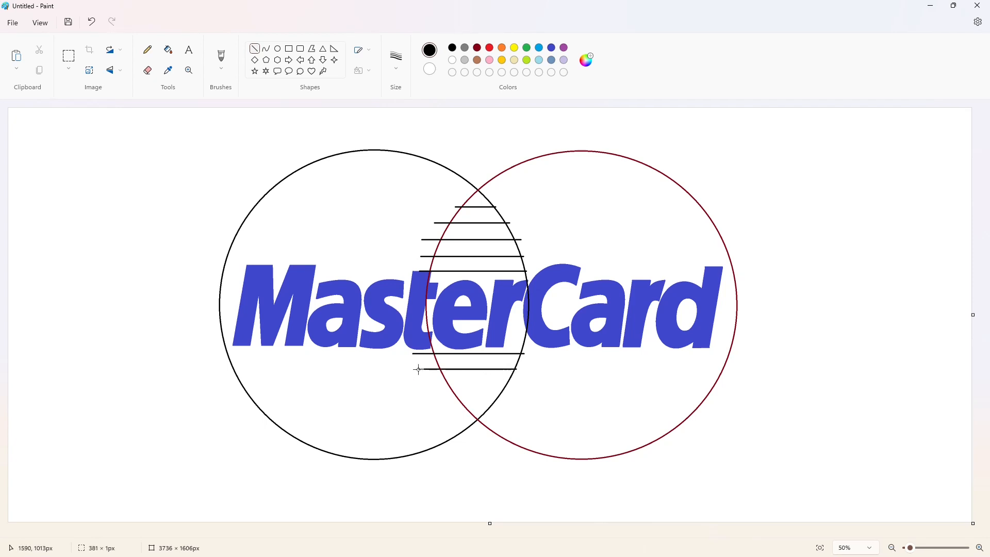
left_click_drag(510, 385, 431, 385)
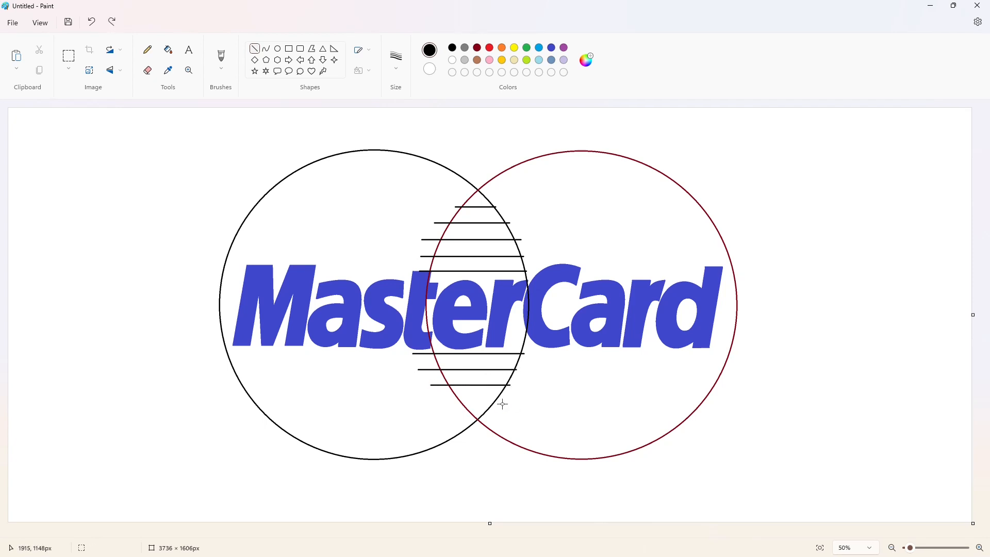
left_click_drag(488, 402, 424, 402)
Step: Widen the canvas to about 8337 px and paste the copied wordmark into the new empty area beside the logo
left_click(892, 548)
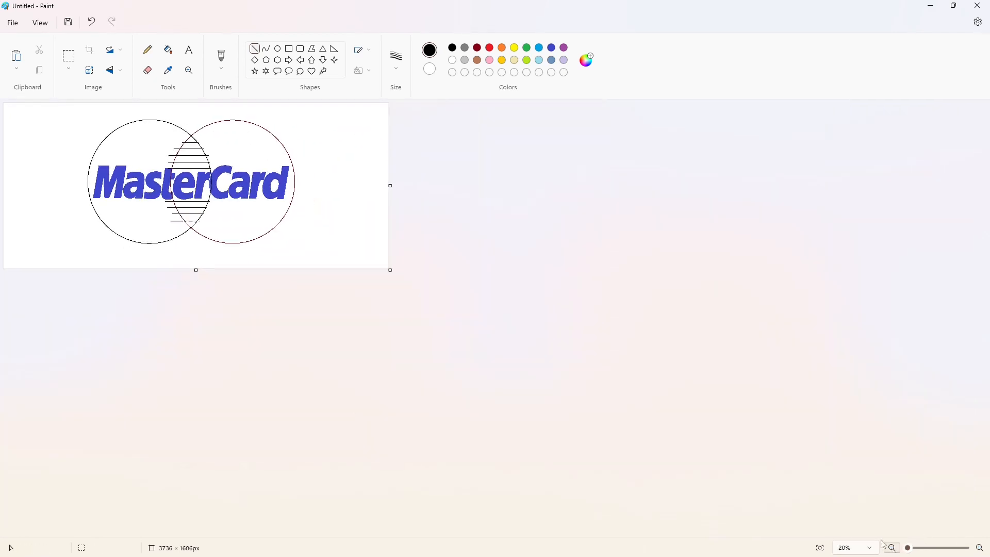
left_click_drag(390, 187, 870, 201)
left_click(979, 547)
left_click_drag(609, 534, 698, 531)
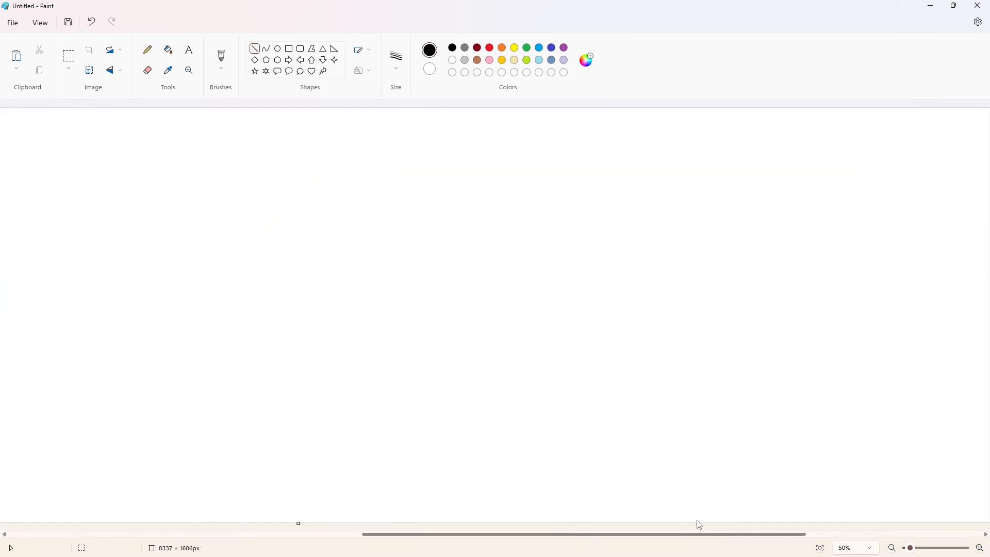
key("ctrl+v")
left_click_drag(356, 262, 452, 310)
left_click(505, 485)
left_click_drag(524, 534, 170, 535)
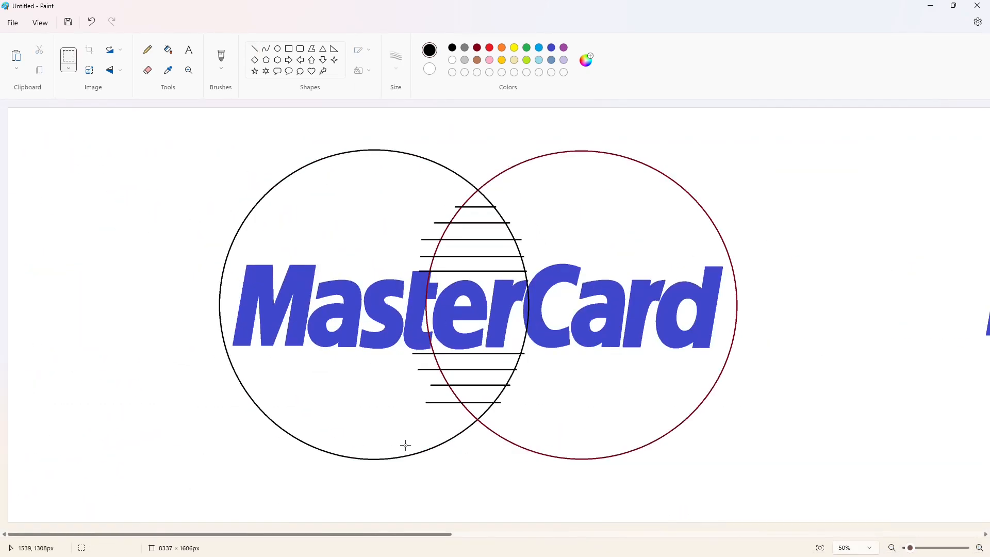
Step: Fill the circle behind "Mas" with black and the circle behind "Card" with dark red, leaving their overlap unfilled
left_click(168, 49)
left_click(361, 206)
left_click(477, 48)
left_click(693, 373)
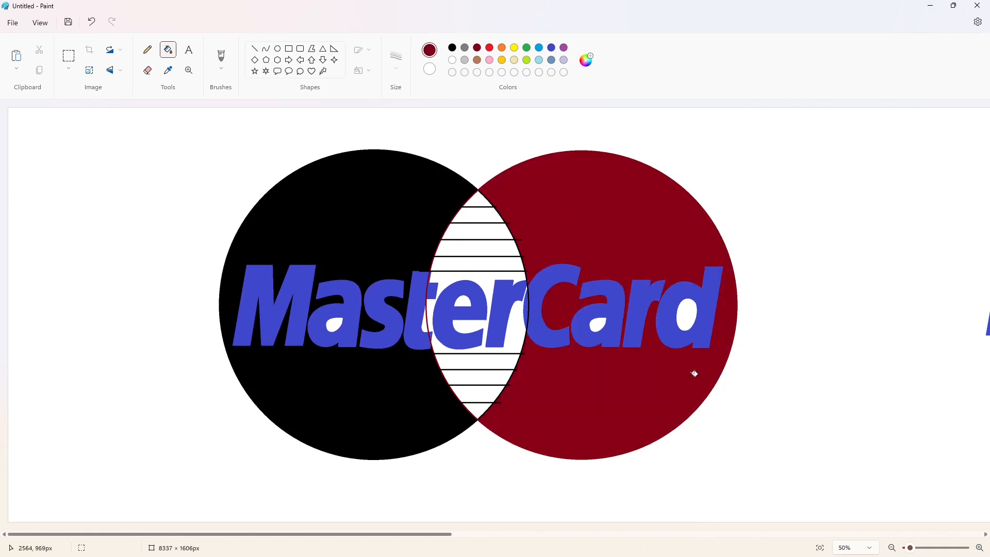
Step: Fill the upper tip of the circles' overlap with dark red and the band just below it with black
scroll(694, 373, "up", 2, "ctrl")
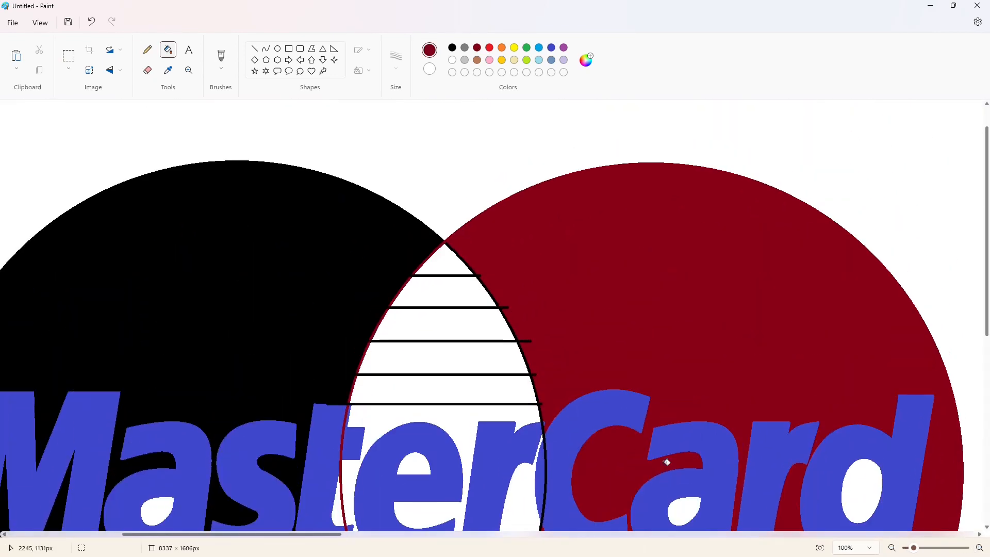
left_click(463, 256)
left_click(468, 258)
key("ctrl+z")
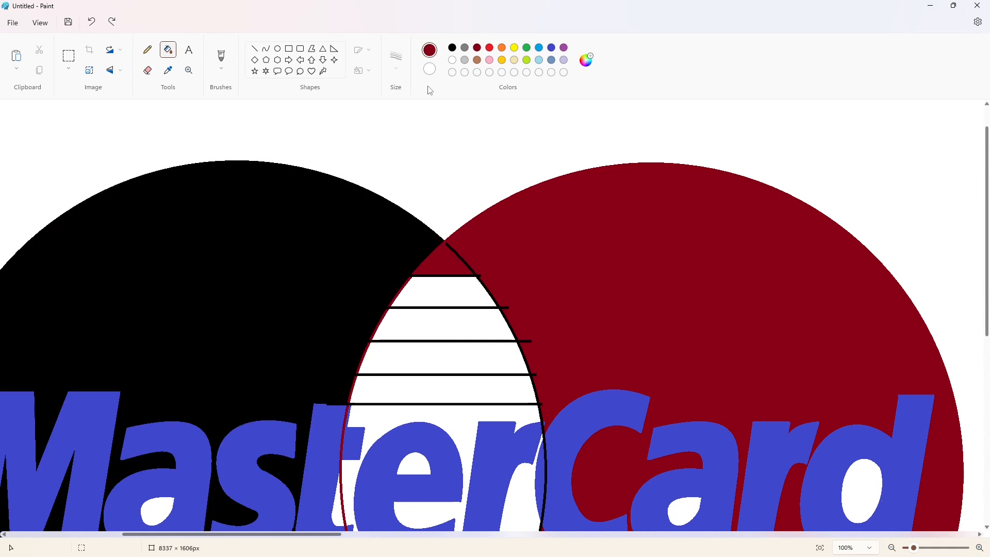
left_click(255, 48)
left_click(168, 49)
left_click(452, 47)
left_click(406, 285)
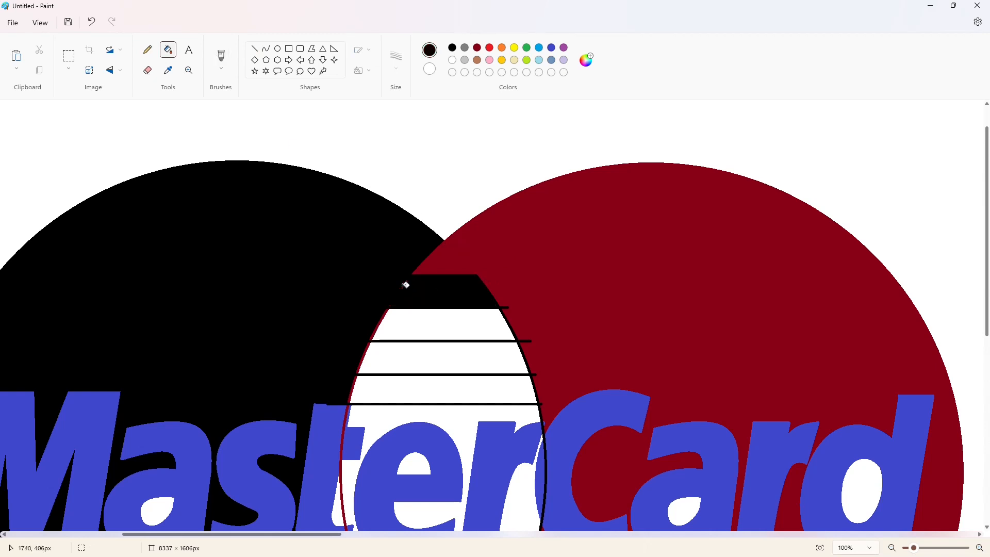
Step: Fill the overlap's third band from the upper tip with dark red and the fourth band with black
left_click(479, 49)
left_click(451, 313)
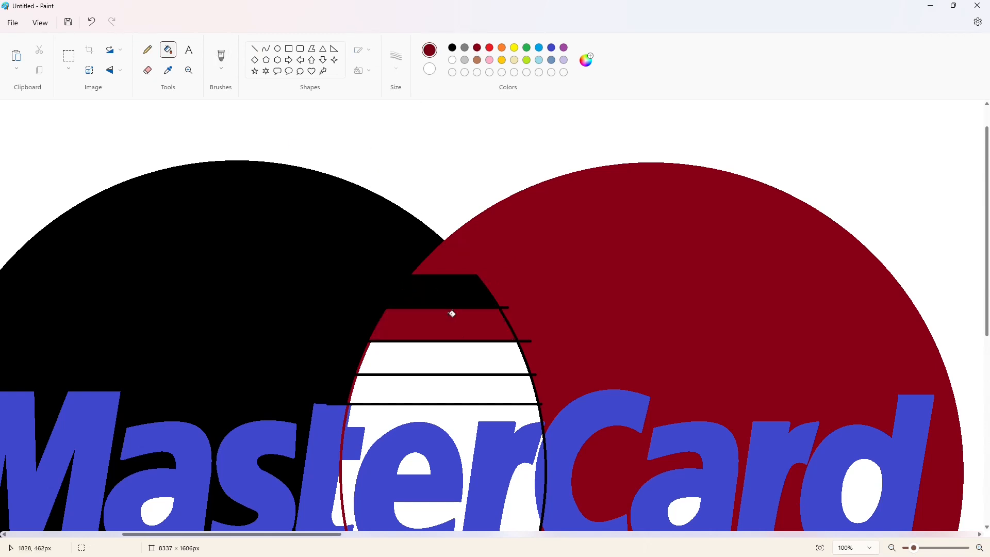
left_click(254, 48)
left_click(168, 49)
left_click(453, 47)
left_click(422, 348)
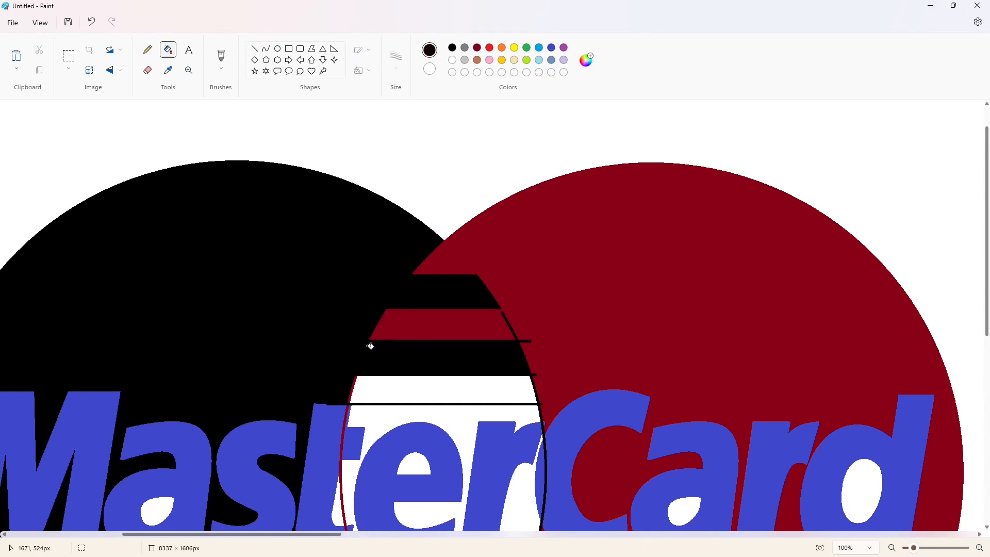
Step: Cut the leftover black outline at the third band's outer edge with a short dark red line and fill the remnant dark red
left_click(477, 47)
left_click(254, 48)
left_click_drag(507, 335, 523, 335)
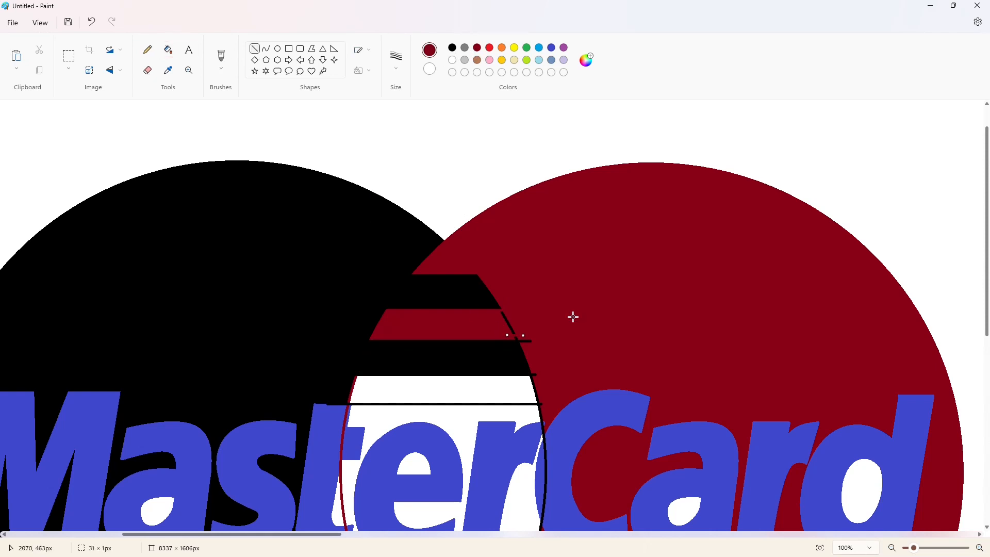
left_click(168, 49)
left_click(506, 316)
Step: Fill the band directly above the text with dark red and recolour the leftover black outline at its outer end to match
scroll(524, 272, "down", 5)
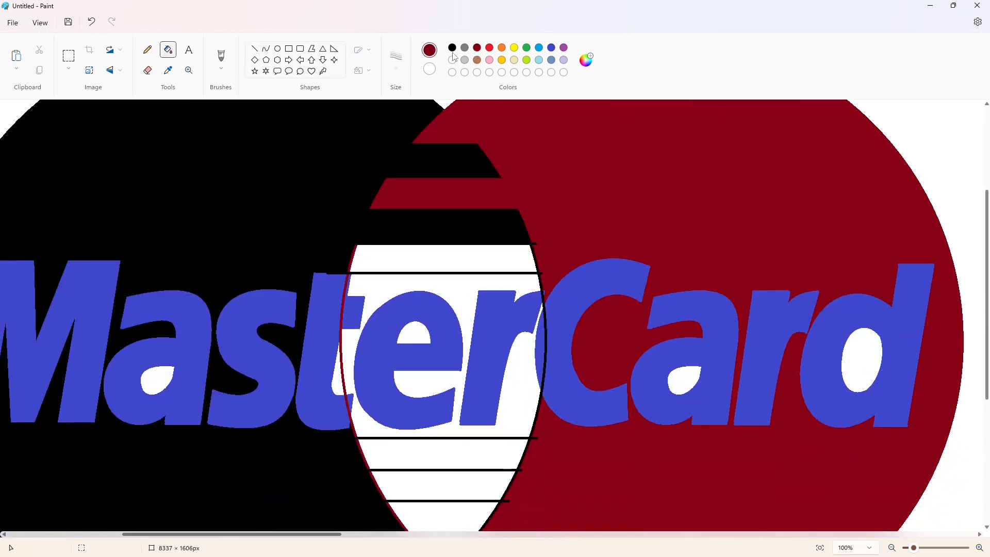
left_click(488, 254)
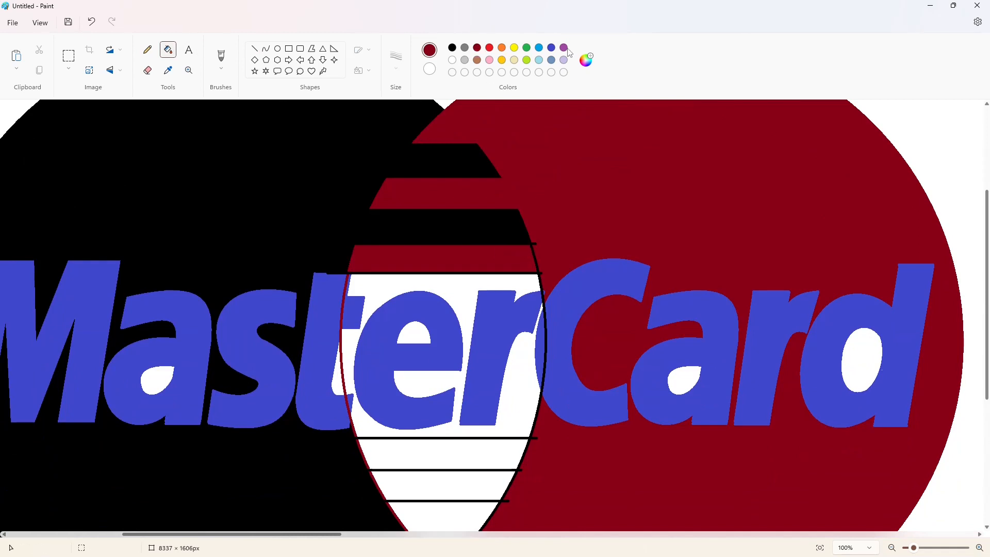
left_click(254, 49)
left_click_drag(532, 240, 548, 269)
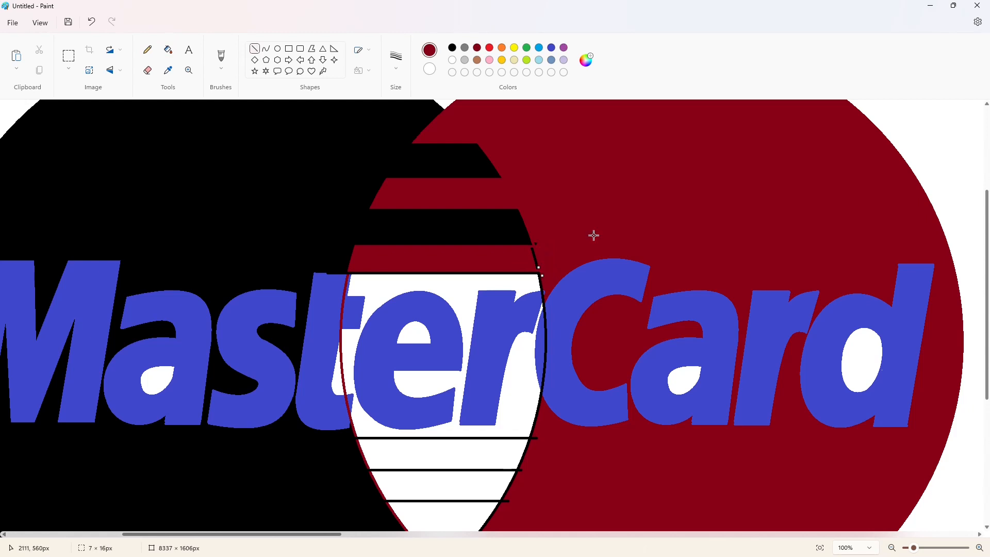
left_click(168, 50)
left_click(536, 243)
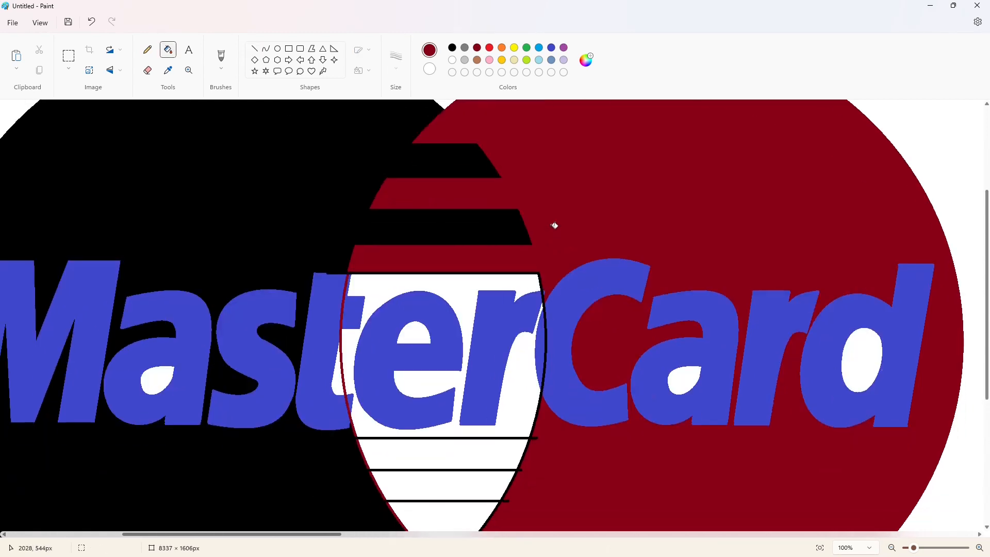
Step: Fill the overlap's middle area black, including the letters "ter", their gaps and the sliver of the C inside it
left_click(452, 48)
left_click(478, 277)
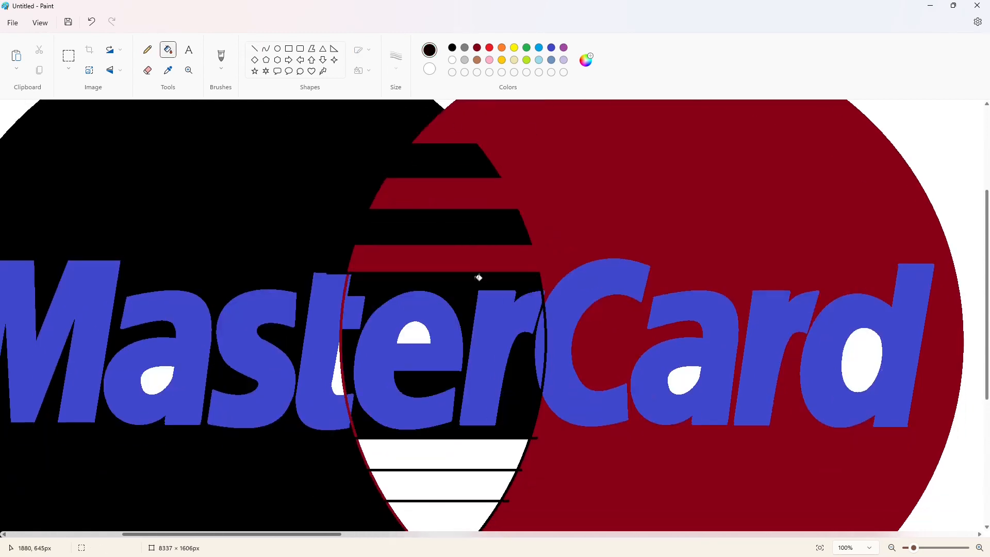
left_click(343, 298)
left_click(338, 376)
left_click(373, 371)
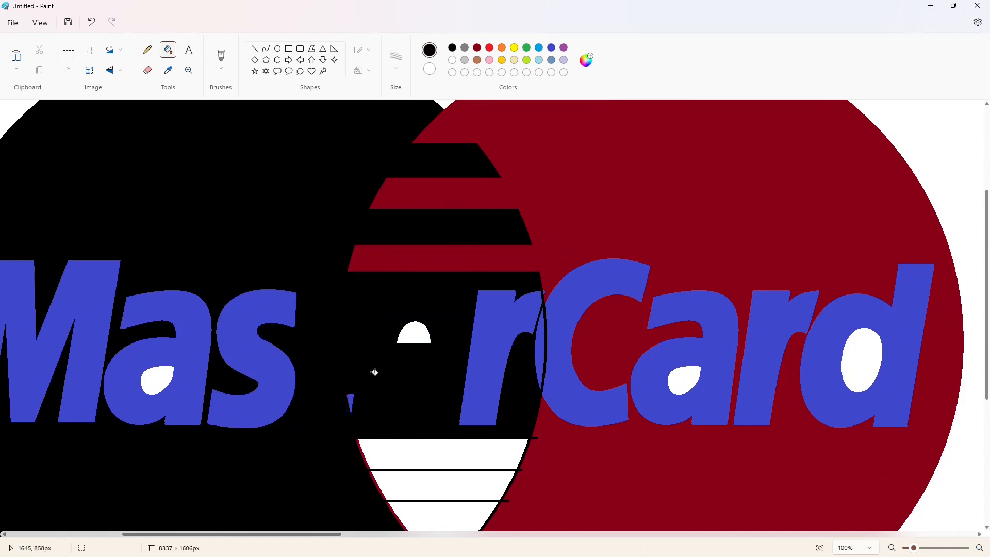
left_click(412, 332)
left_click(454, 346)
left_click(541, 341)
Step: Fill the overlap's bands below the text alternately with dark red and black, starting with dark red and ending with a black tip
left_click(477, 49)
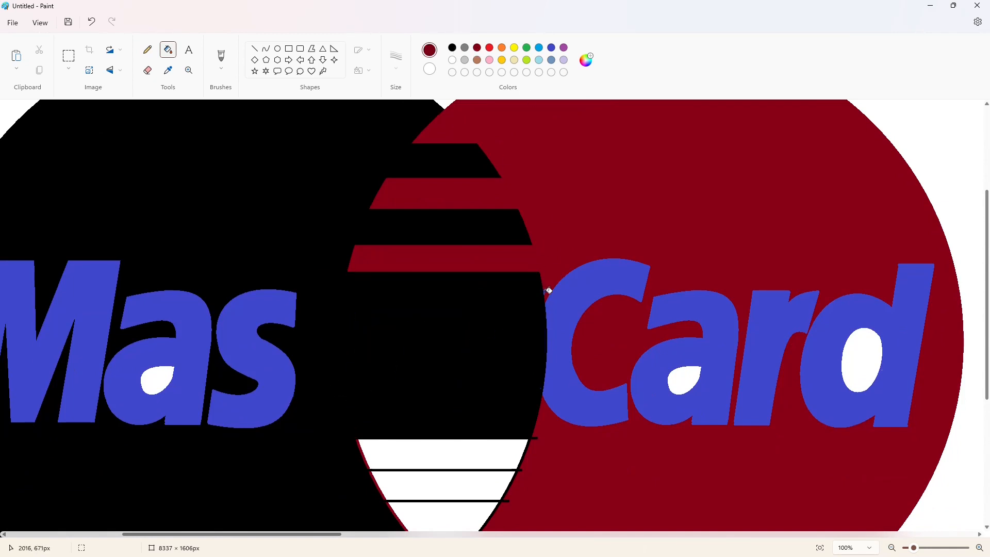
scroll(610, 386, "down", 2)
left_click(443, 377)
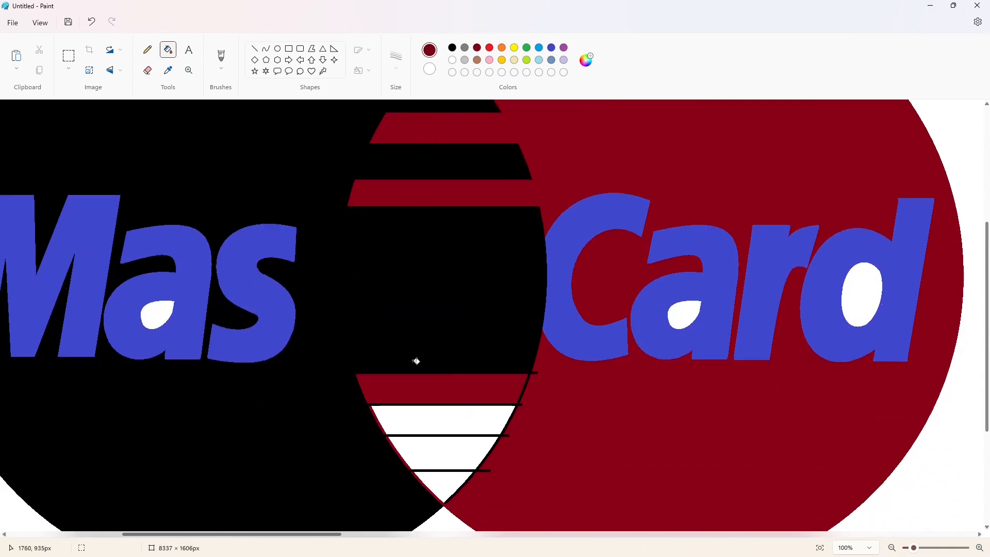
left_click(444, 455)
left_click(452, 47)
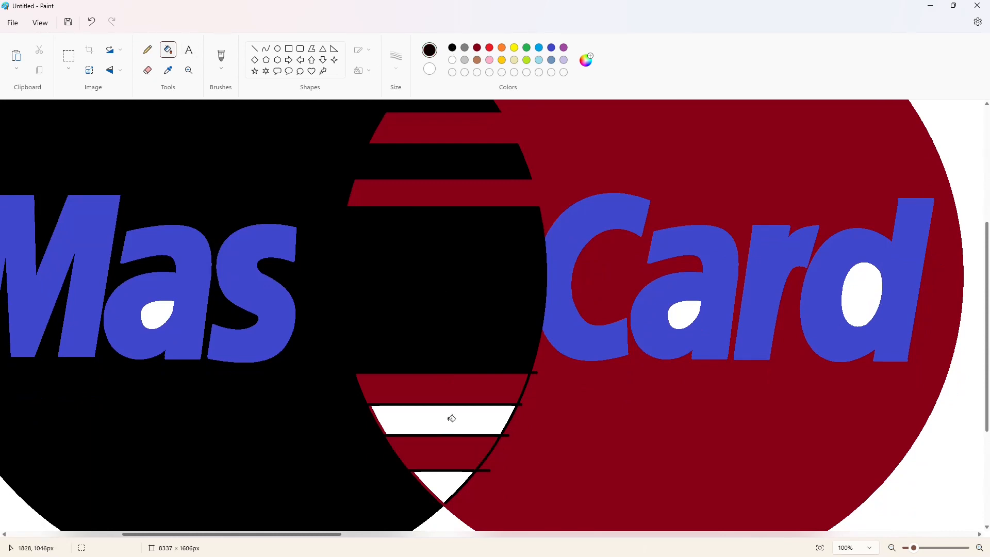
left_click(451, 417)
left_click(444, 477)
Step: Draw short dark red lines that cut the leftover black outline along the outer ends of the lower stripes
left_click(477, 48)
left_click(254, 48)
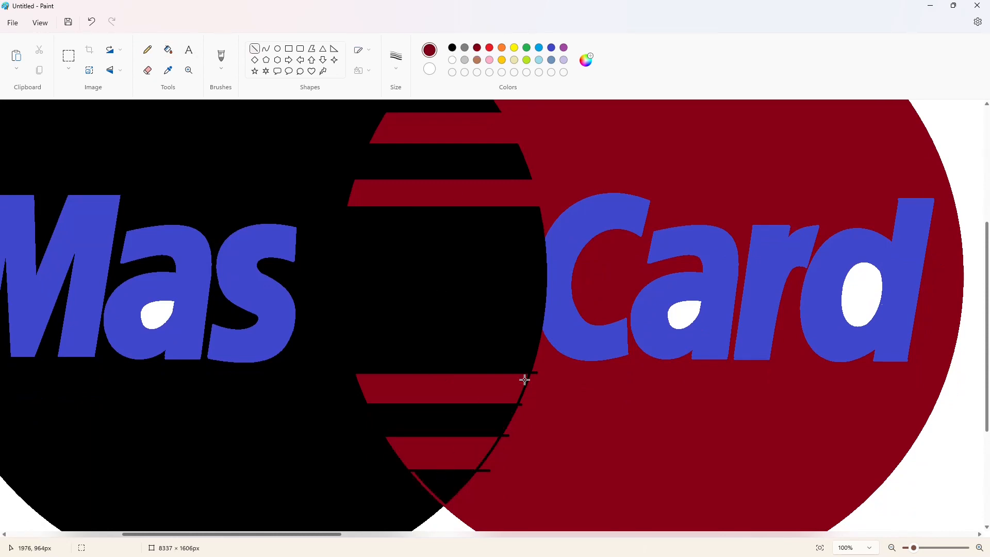
left_click_drag(516, 401, 528, 403)
left_click_drag(497, 439, 486, 466)
scroll(495, 478, "down", 1)
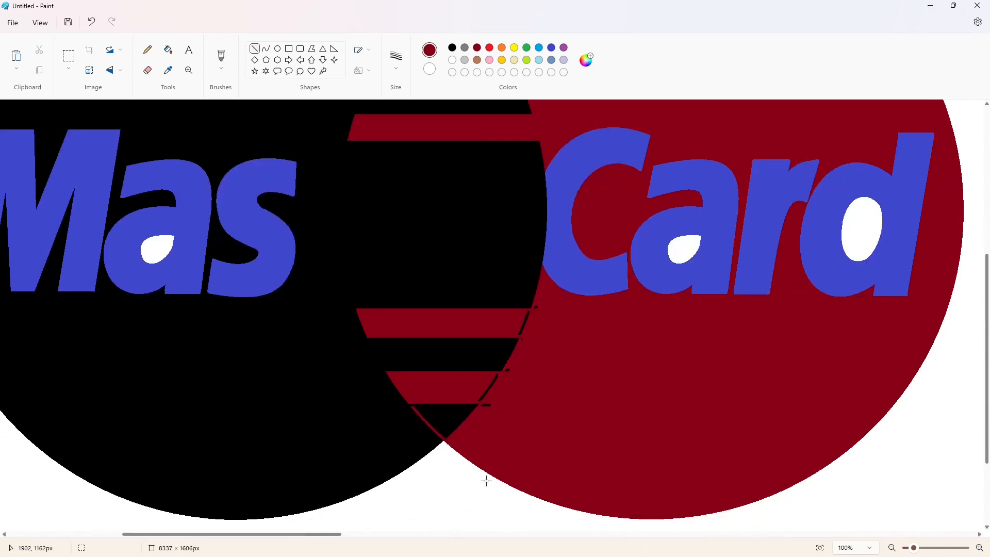
Step: Fill the red sliver at the overlap's lower tip black and the leftover outline pieces beside the lower stripes dark red
left_click(452, 48)
left_click(168, 49)
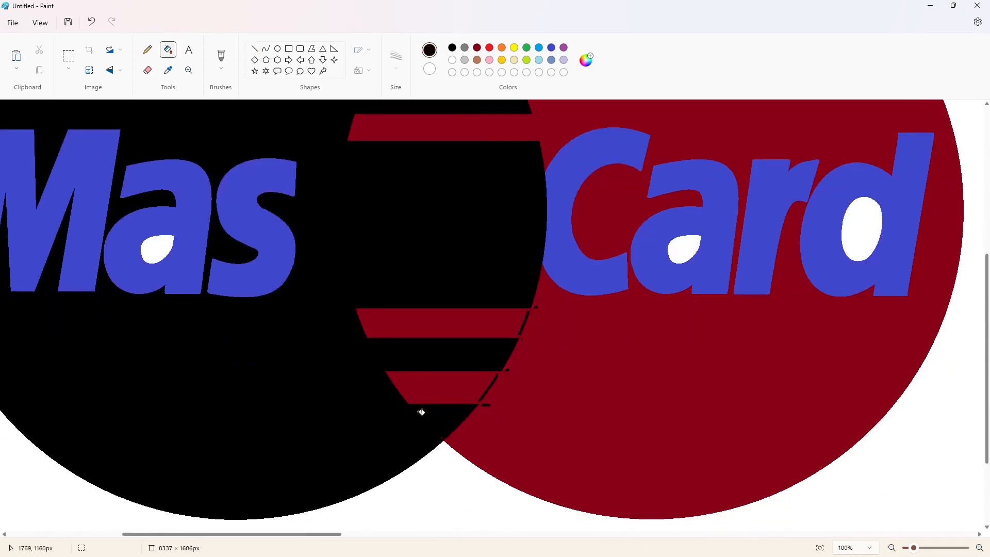
left_click(477, 48)
left_click(535, 308)
left_click(523, 325)
left_click(506, 370)
left_click(488, 387)
left_click(484, 405)
Step: Try to paste the copied wordmark over the filled circles and align it with the existing letters
left_click(147, 50)
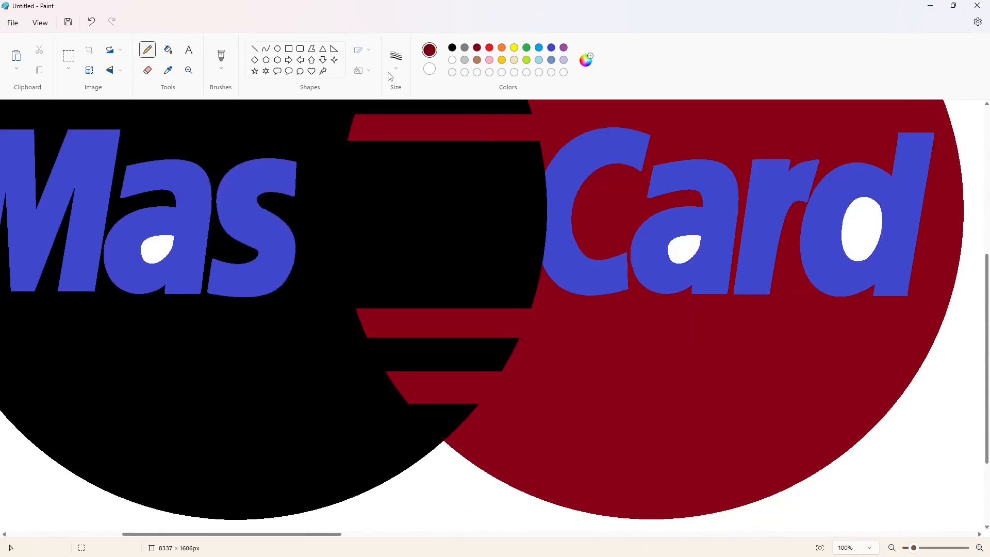
left_click(393, 67)
scroll(630, 449, "up", 3)
scroll(630, 449, "down", 3)
scroll(622, 461, "up", 2)
left_click_drag(326, 536, 295, 536)
key("ctrl+v")
left_click_drag(355, 384, 272, 345)
left_click_drag(680, 361, 649, 360)
key("ctrl+z")
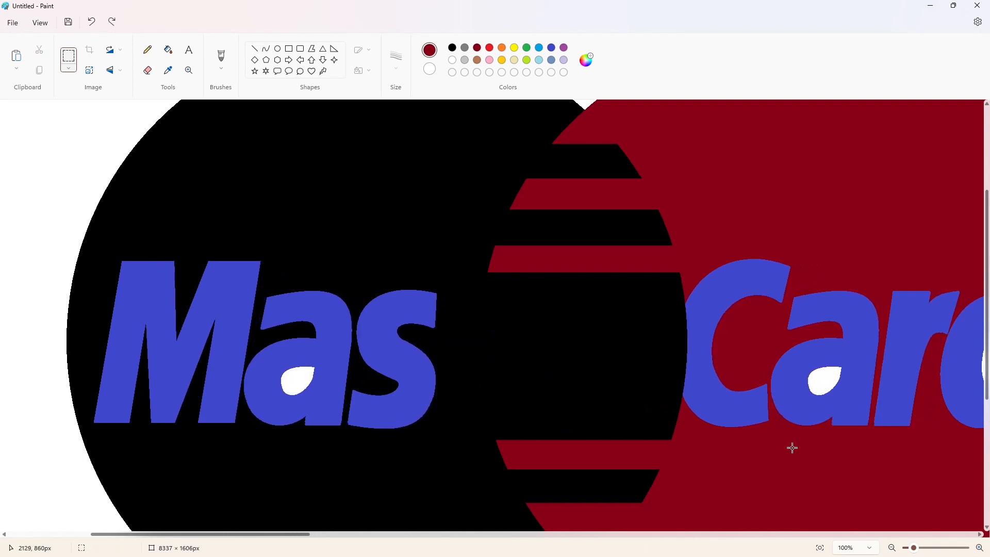
Step: Mix a custom dark navy blue for recolouring the separate wordmark copy
left_click_drag(301, 536, 620, 555)
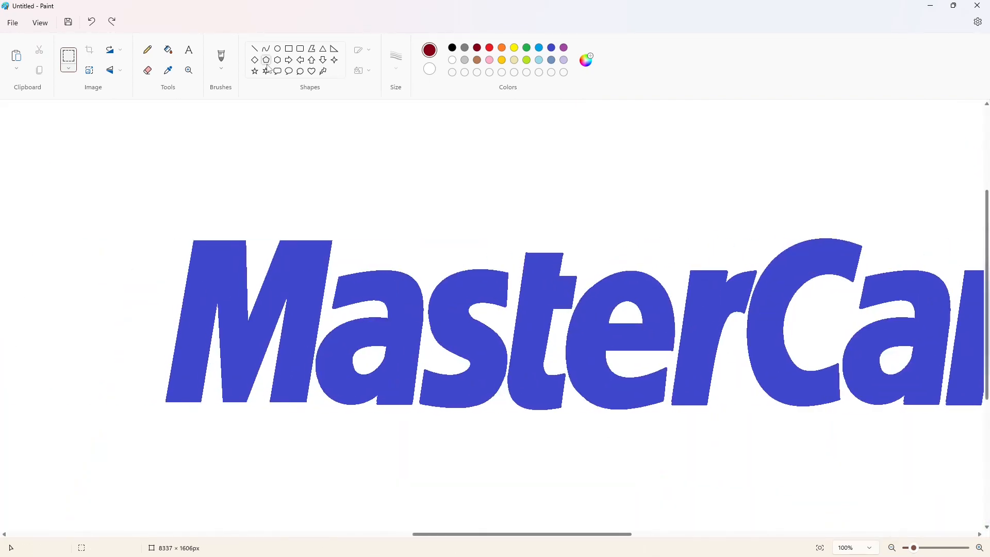
left_click(539, 48)
left_click(585, 61)
left_click_drag(424, 171, 431, 171)
left_click_drag(532, 183, 531, 236)
left_click(448, 412)
Step: Fill every letter of the separate MasterCard wordmark with the custom navy blue
left_click(168, 50)
left_click(296, 274)
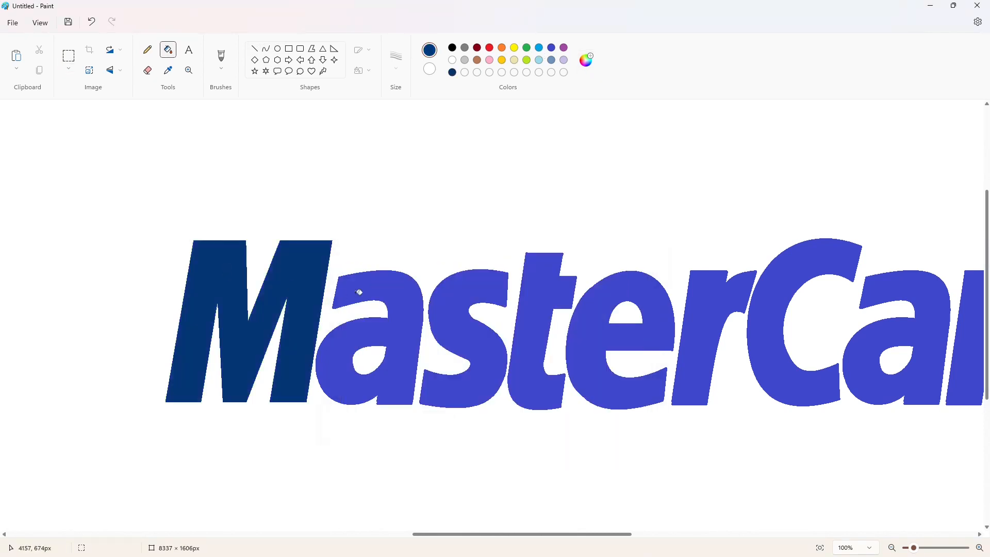
left_click(358, 292)
left_click(450, 307)
left_click(533, 320)
left_click(586, 343)
left_click_drag(552, 534, 663, 534)
left_click(206, 305)
left_click(276, 299)
left_click(423, 299)
left_click(480, 309)
left_click(569, 317)
key("ctrl+z")
left_click(569, 389)
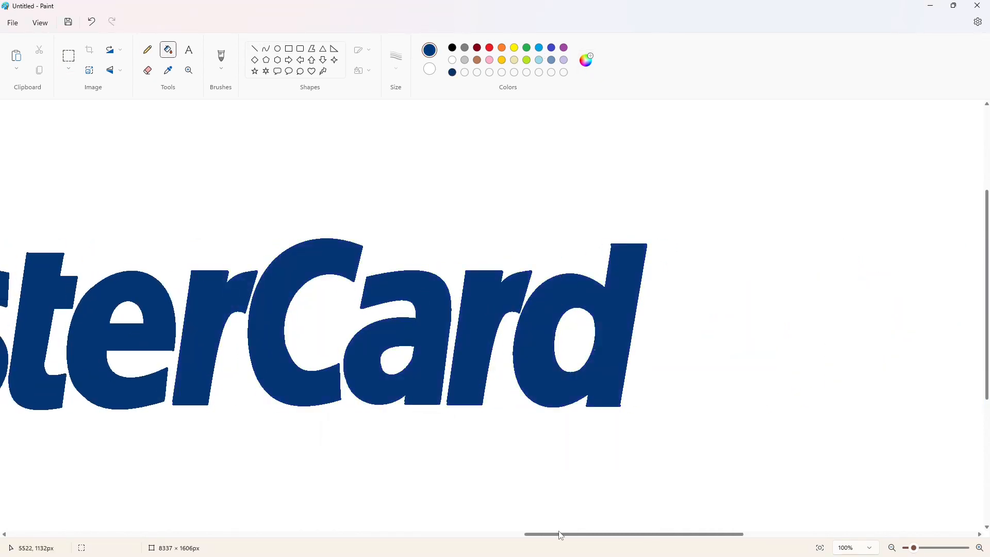
Step: Paste the lighter blue wordmark over the navy one, offset slightly up and to the right so the navy forms a shadow
left_click_drag(532, 535, 396, 535)
key("ctrl+v")
left_click_drag(326, 391, 398, 332)
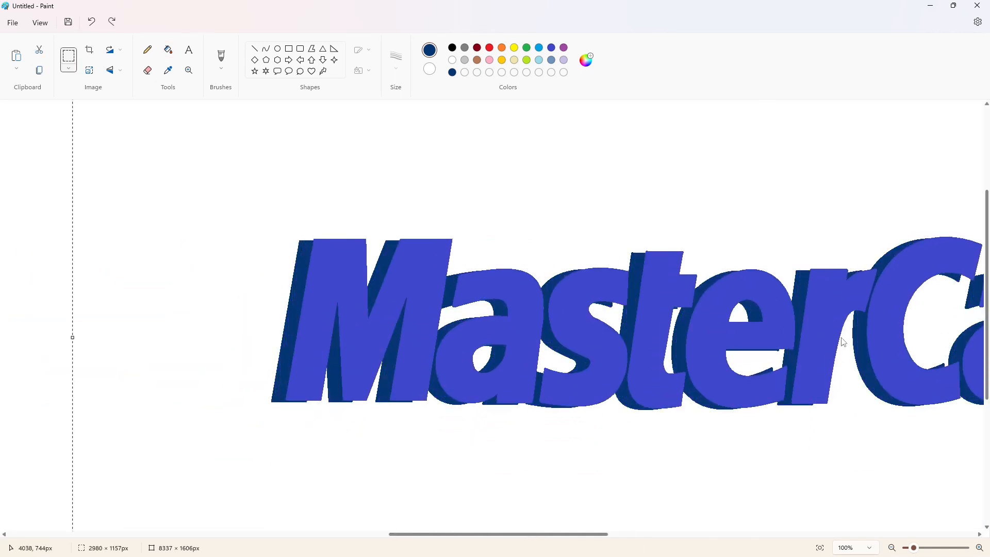
left_click_drag(842, 344, 833, 334)
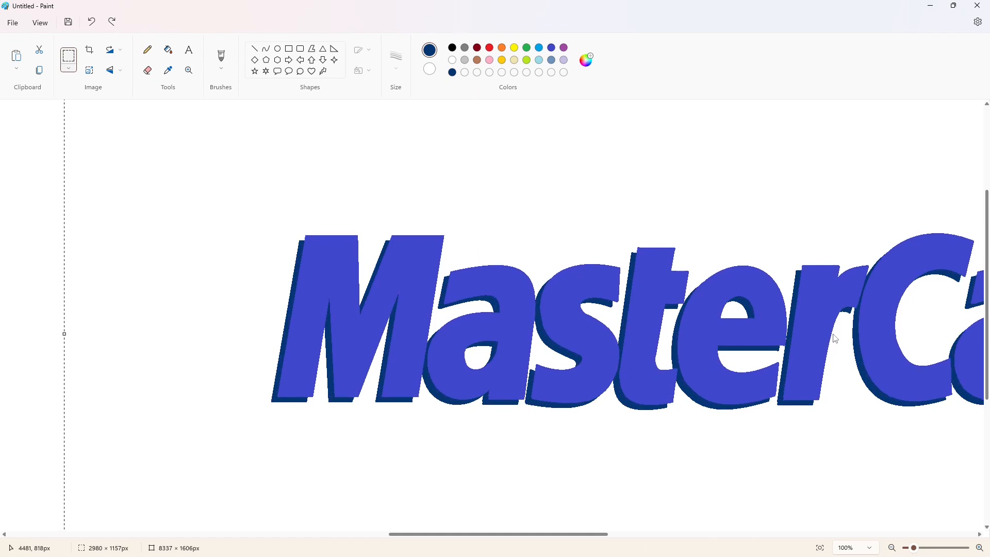
left_click(45, 213)
left_click_drag(594, 534, 562, 535)
left_click(303, 336)
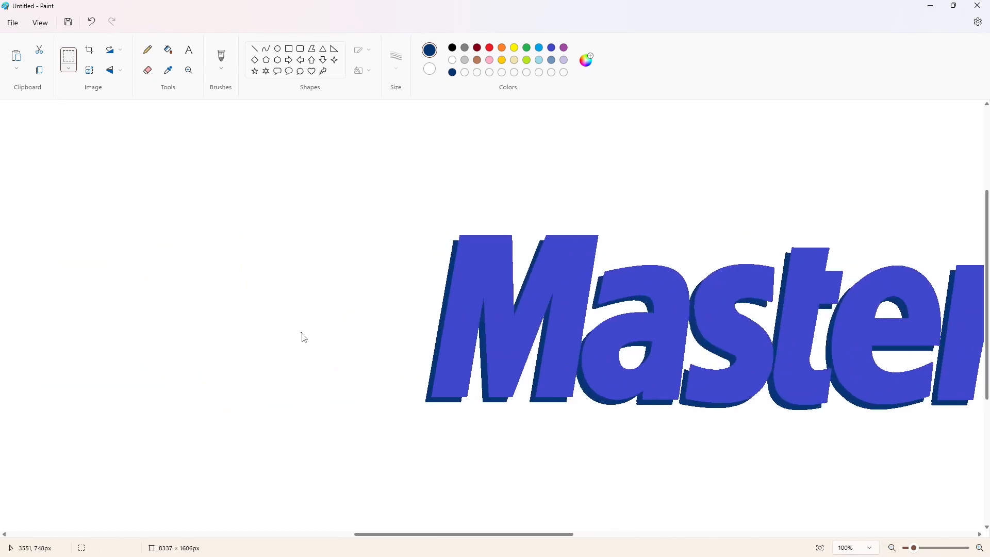
Step: Select the whole shadowed wordmark beside the logo and copy it
left_click(893, 548)
left_click_drag(369, 211, 978, 427)
left_click(804, 479)
Step: Fill the logo's M green as an alignment marker and paste the shadowed wordmark exactly over the old letters
left_click_drag(659, 535, 423, 537)
left_click(979, 547)
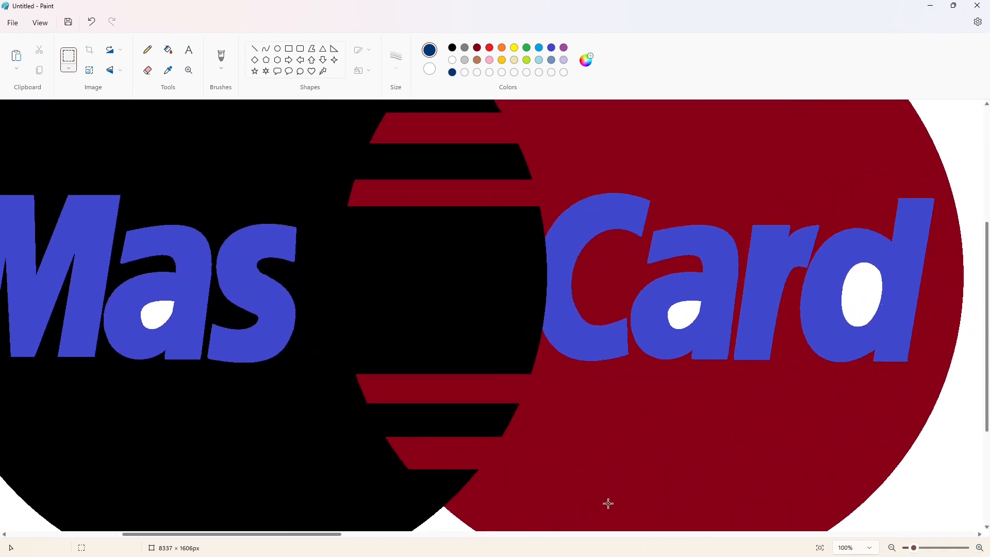
left_click_drag(309, 535, 257, 535)
left_click(526, 49)
left_click(168, 50)
left_click(237, 228)
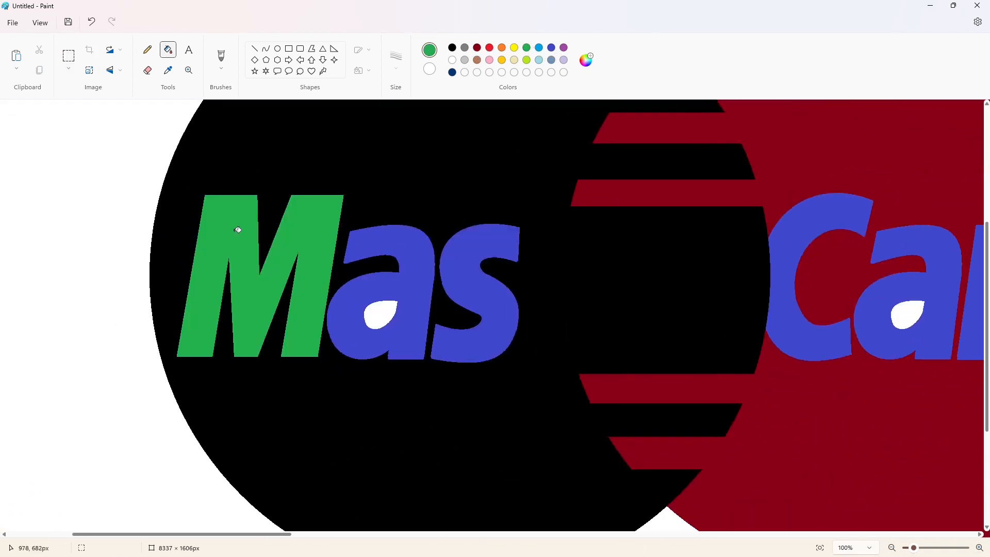
key("ctrl+v")
left_click_drag(606, 329, 596, 328)
scroll(877, 500, "down", 3)
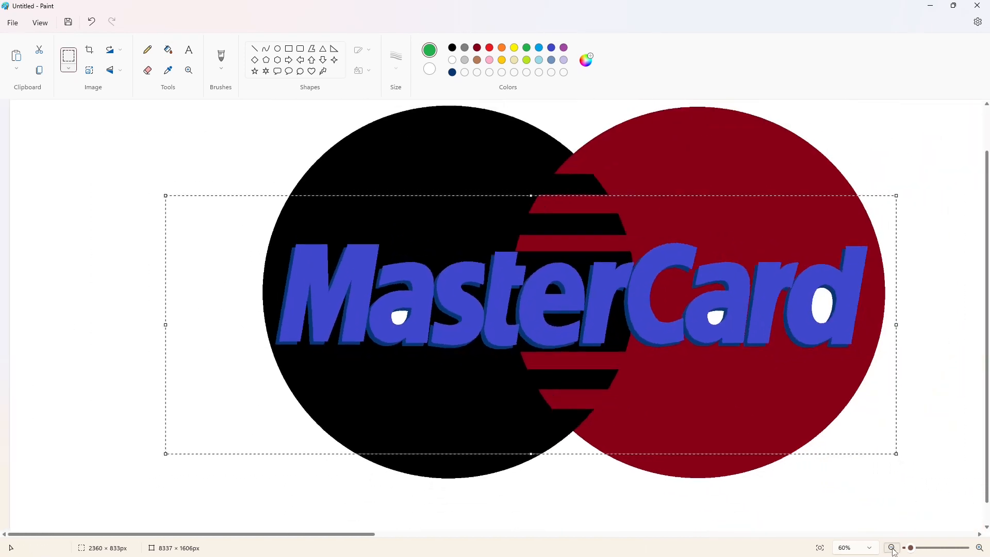
left_click(856, 466)
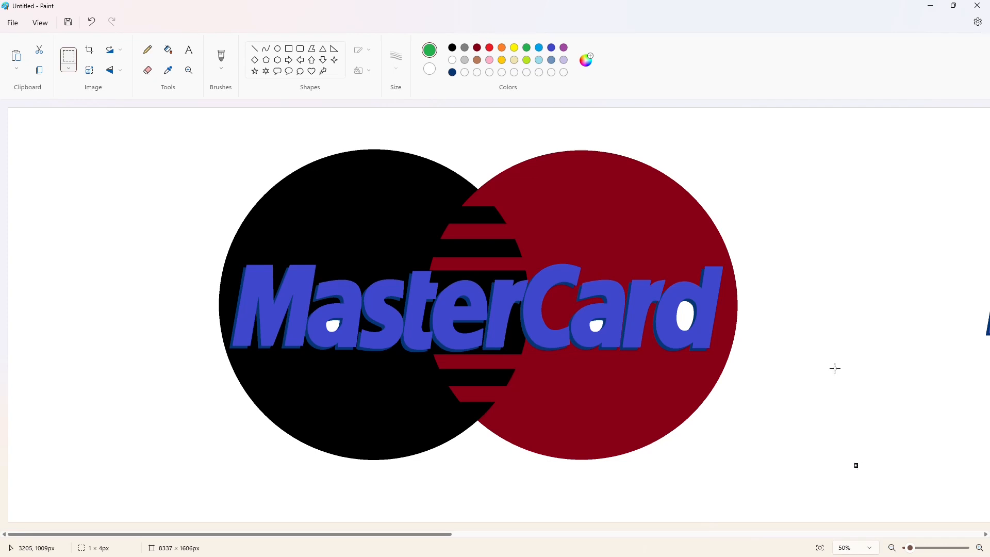
left_click(816, 377)
Step: Mix two custom colours: a slightly darker red based on the preset red, and the orange #EB961D
left_click(489, 47)
left_click(586, 61)
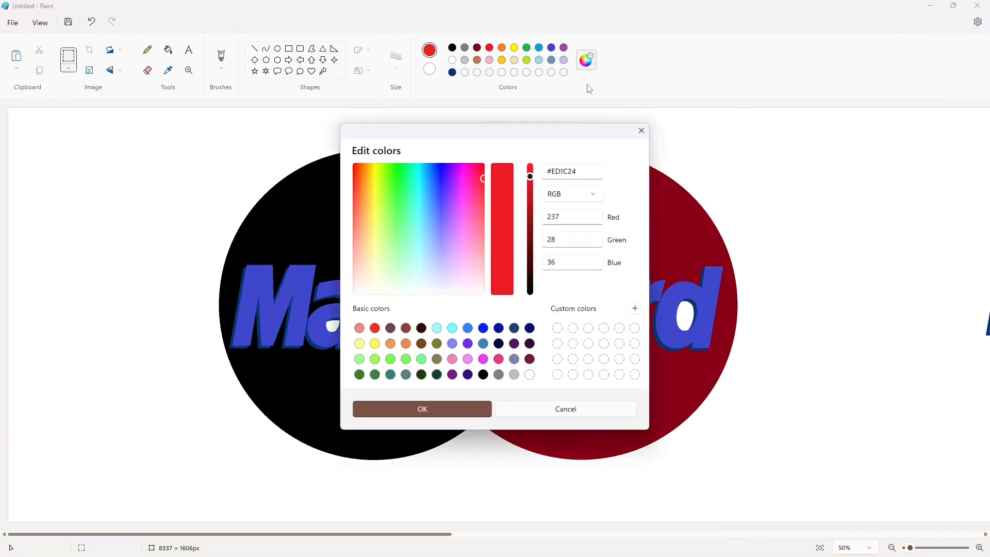
left_click_drag(530, 174, 531, 184)
left_click(467, 407)
left_click(501, 47)
left_click(586, 61)
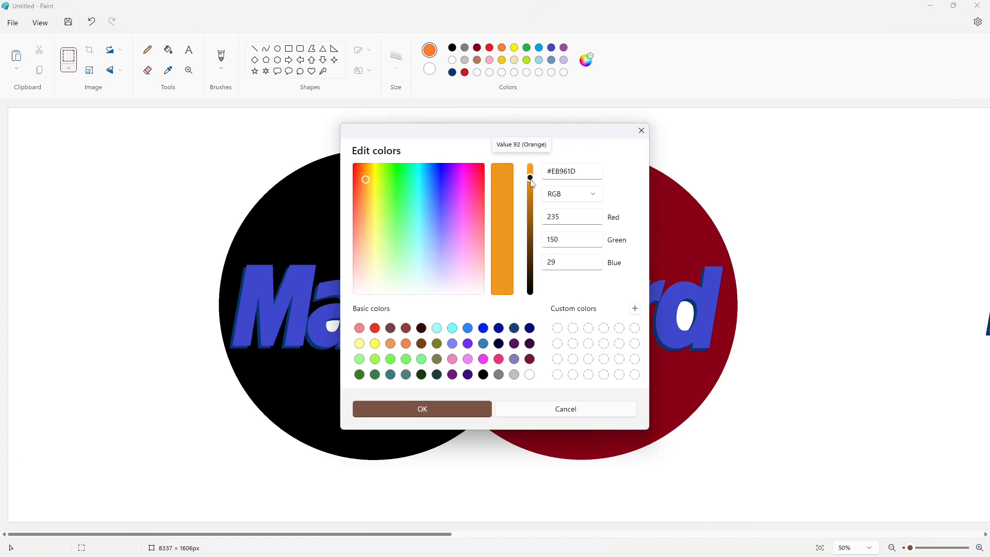
left_click(453, 407)
Step: Fill the black circle and its connected stripes with the custom red
left_click(168, 49)
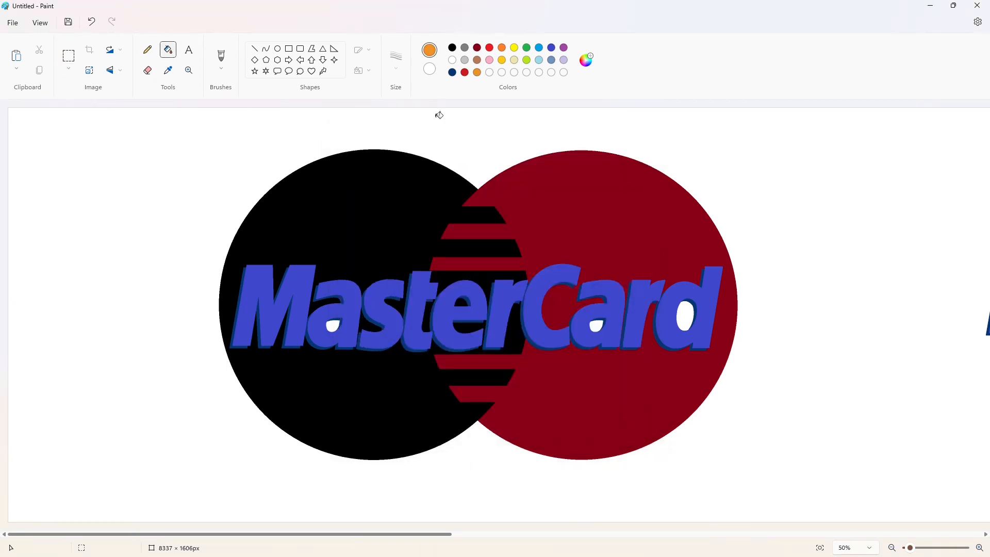
left_click(465, 72)
left_click(371, 240)
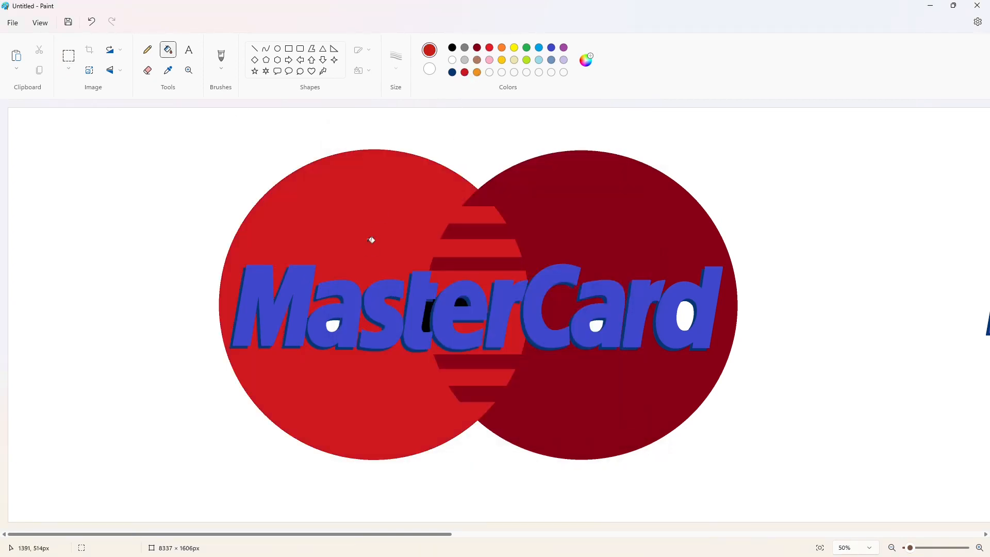
Step: Fill the remaining letter openings over the red circle with the custom red, and the dark-red circle, stripes and its letter openings with the custom orange
left_click(332, 326)
left_click(462, 301)
left_click(478, 73)
left_click(585, 227)
left_click(689, 320)
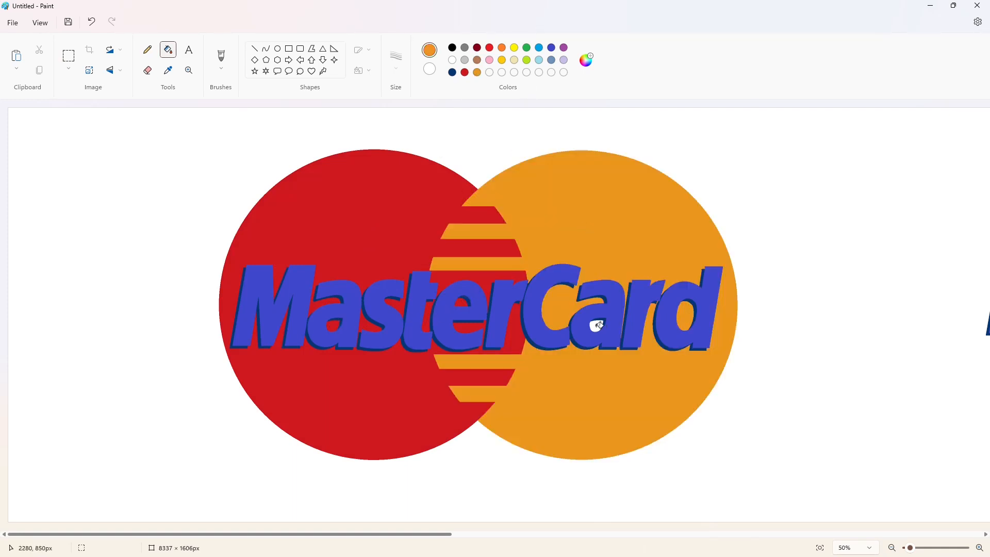
left_click(596, 326)
Step: Fill all the blue letters of the MasterCard wordmark on the circles with white, leaving their navy shadow
left_click(304, 312)
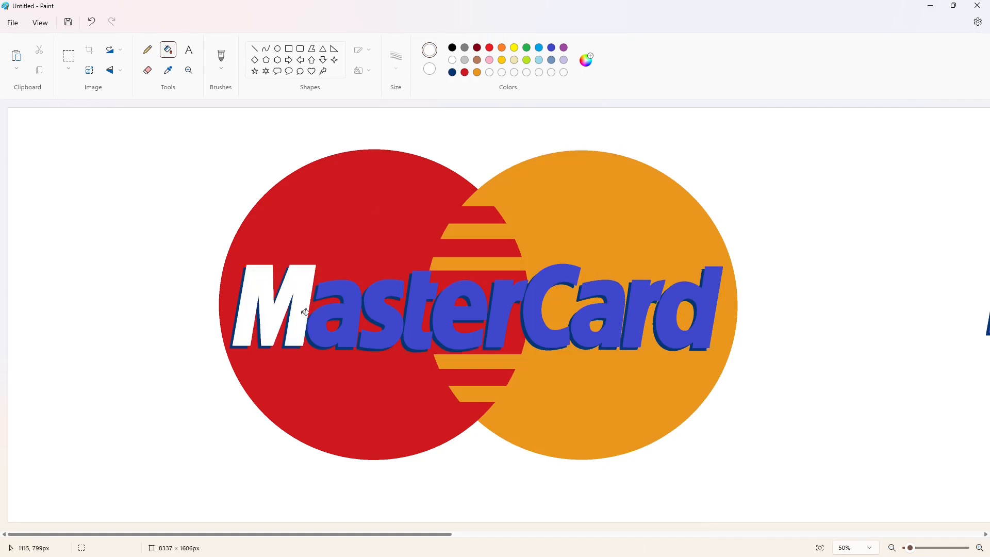
left_click(353, 310)
left_click(379, 309)
left_click(412, 312)
left_click(444, 316)
left_click(497, 318)
left_click(541, 317)
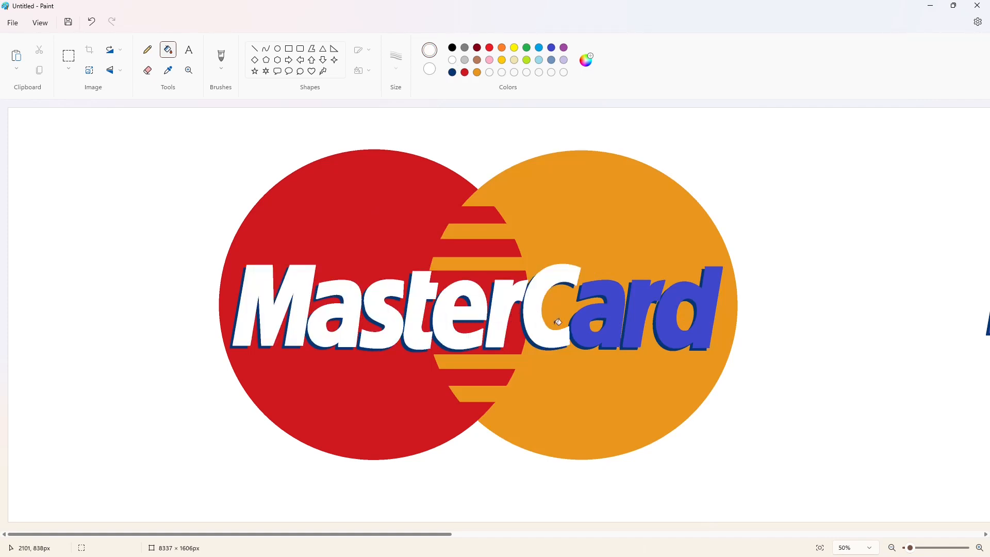
left_click(613, 330)
left_click(631, 333)
left_click(671, 335)
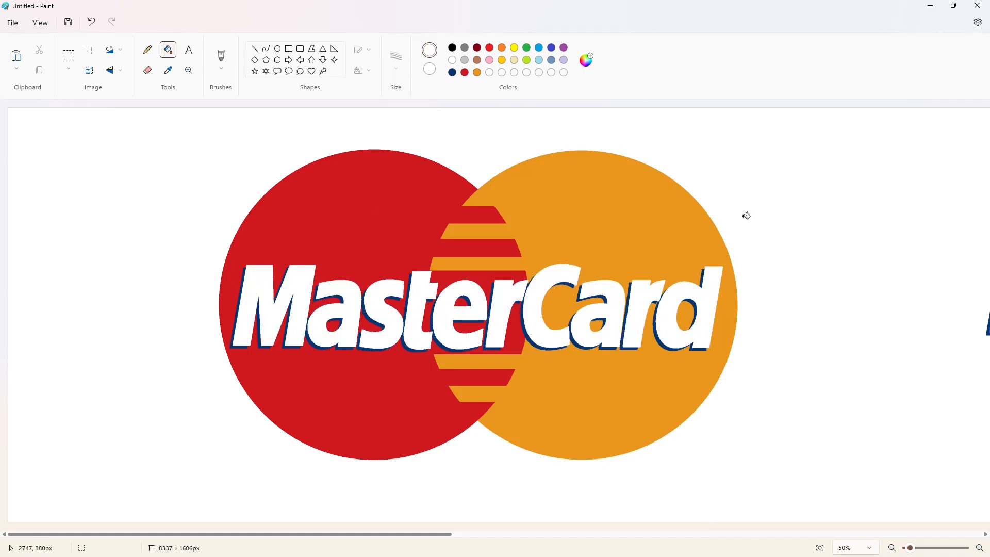
Step: Narrow the canvas to about 3337 px wide, cutting off the spare blue wordmark beside the logo
left_click(892, 547)
left_click(892, 547)
left_click(891, 547)
left_click(891, 548)
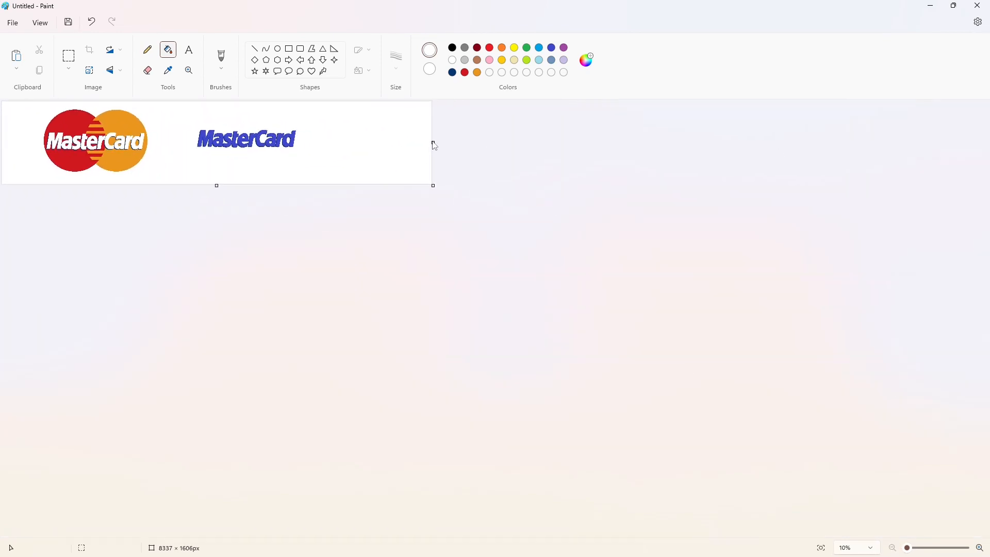
left_click_drag(434, 145, 173, 147)
Step: Widen the canvas to about 3713 px so the logo has similar white margins on both sides
left_click(980, 547)
left_click(980, 548)
left_click(980, 547)
left_click(980, 547)
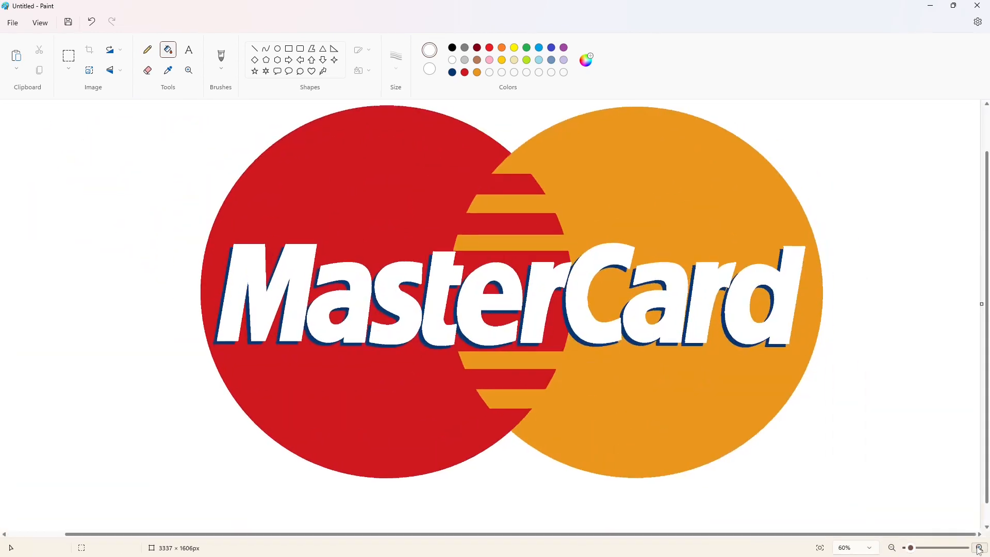
left_click(892, 548)
left_click_drag(868, 315, 966, 335)
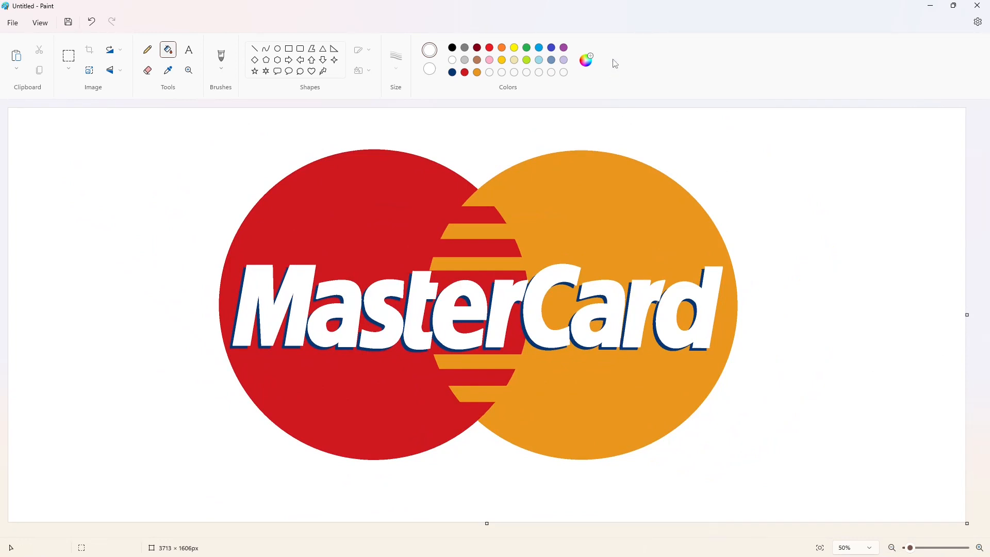